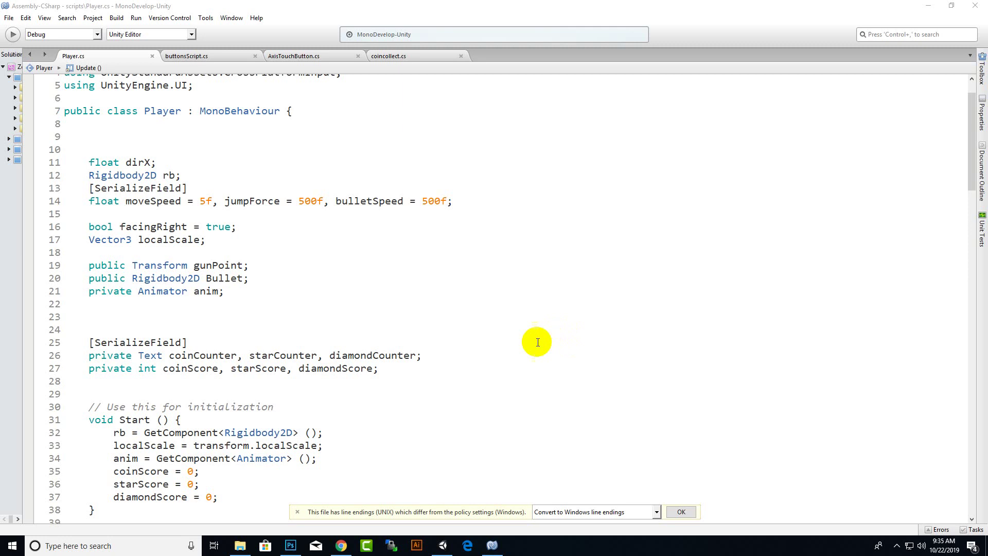
- Review the score fields in Player.cs, then return to the Unity editor's Level1 scene
left_click(492, 545)
scroll(208, 279, "down", 1)
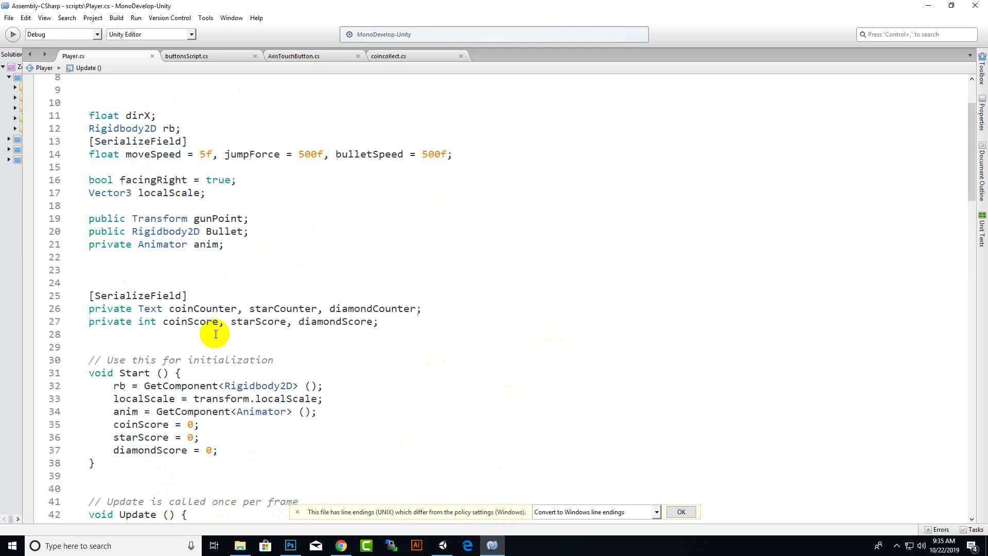
left_click(443, 546)
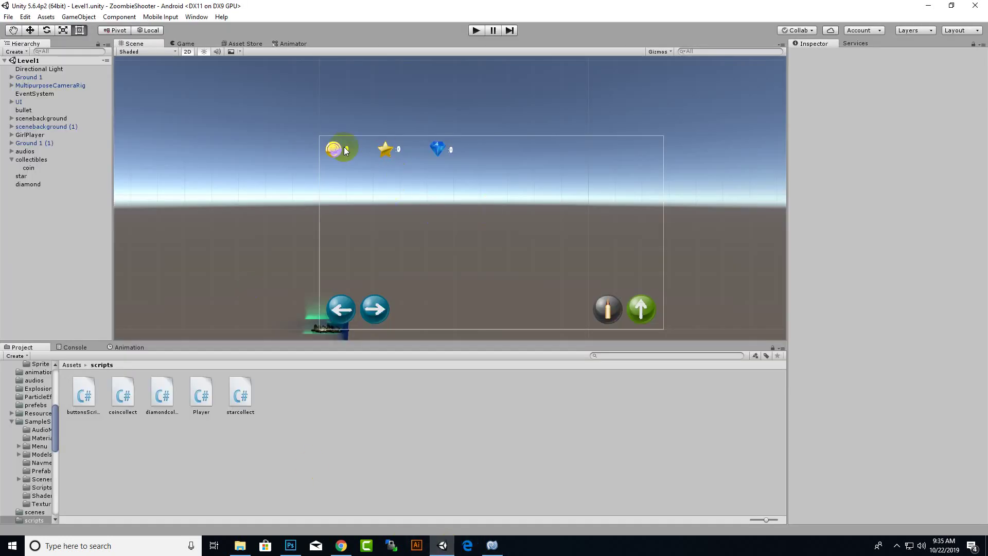
- Add a new Audio Source under the audios group
left_click(11, 151)
left_click(28, 151)
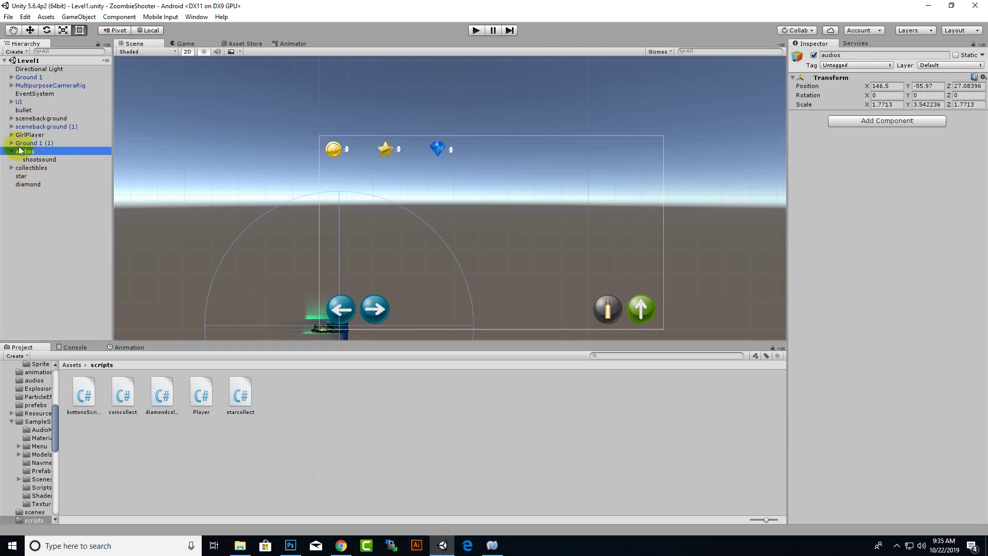
right_click(23, 152)
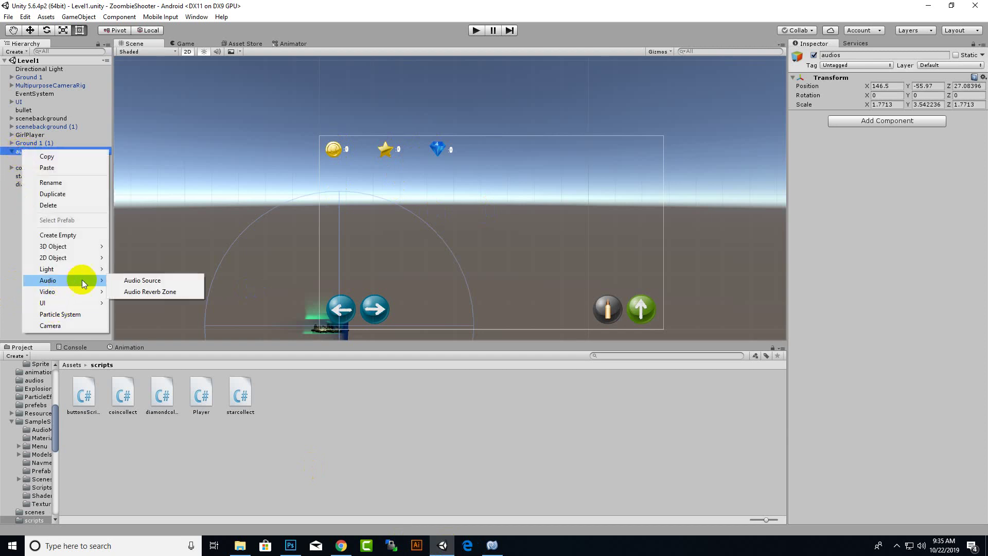
left_click(116, 281)
- Rename the audio source coincollect and turn off Play On Awake
right_click(52, 168)
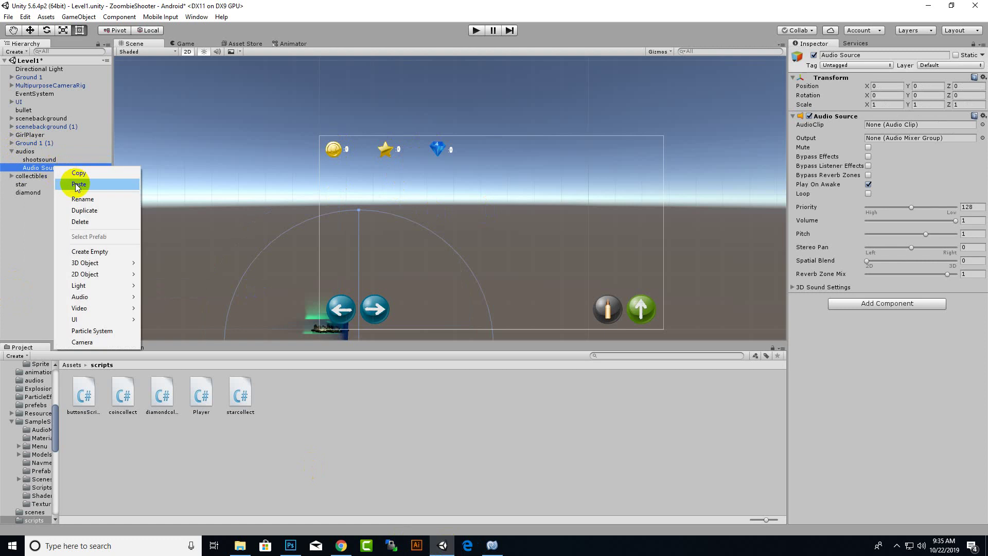
left_click(78, 198)
type("coi")
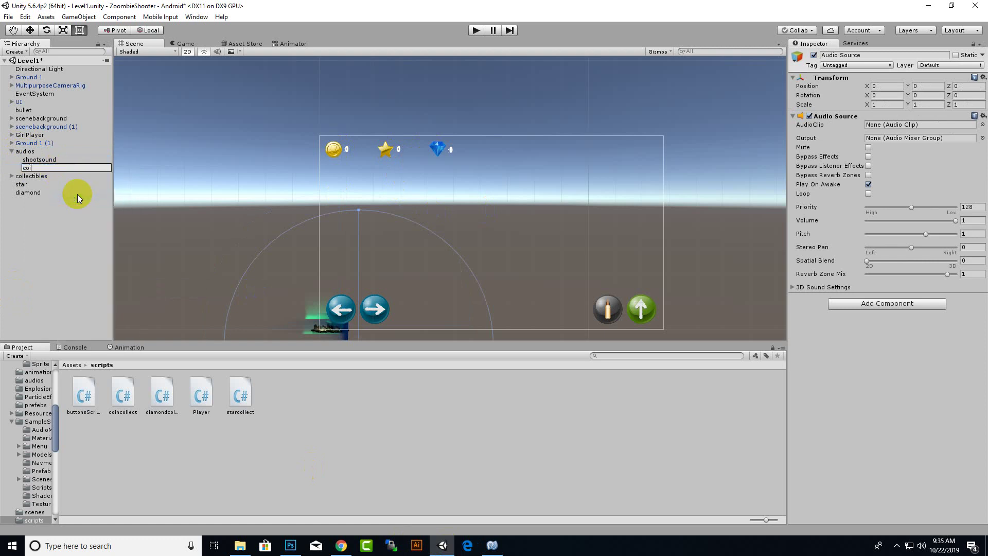
type("ncollec")
type("t")
key("Return")
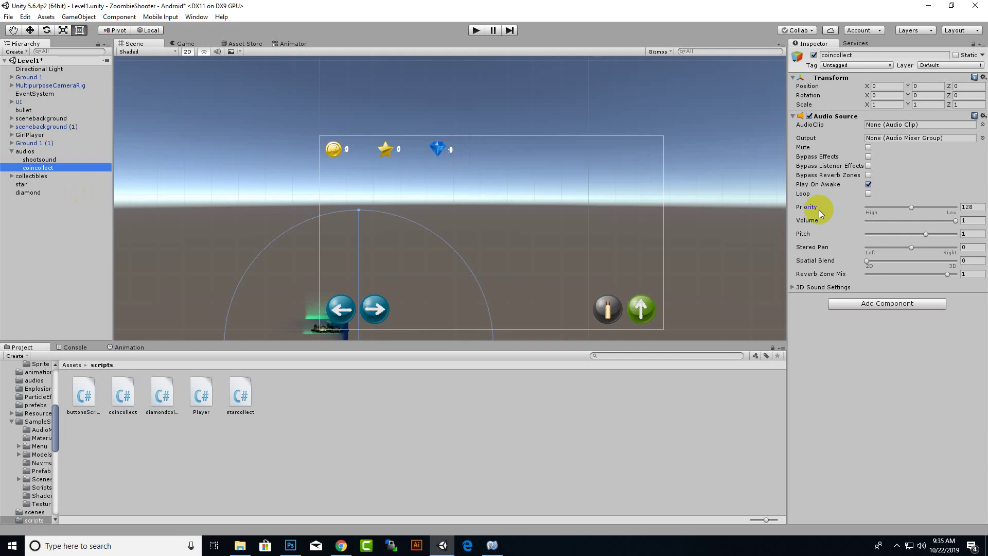
left_click(868, 184)
- Duplicate coincollect twice and rename the first copy starcollect
key("ctrl+d")
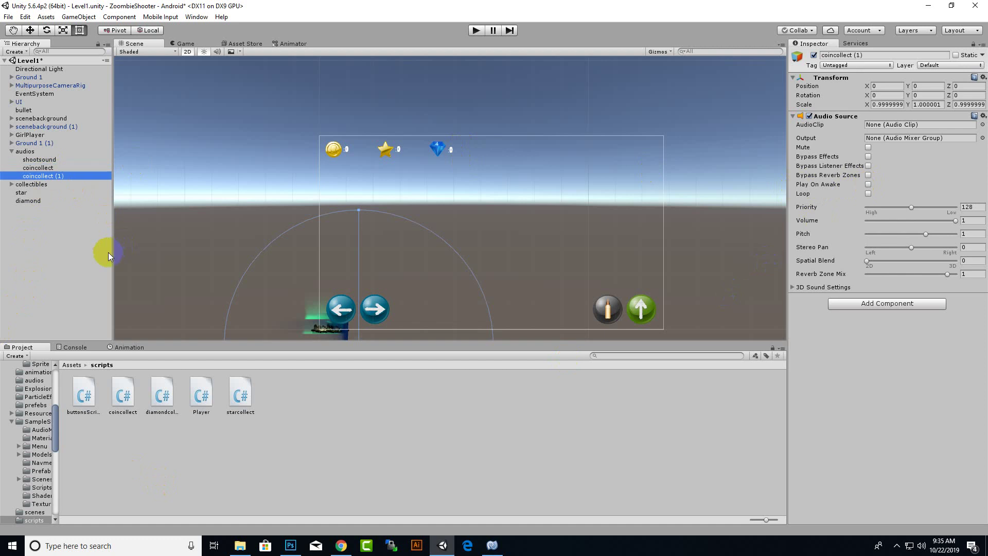
key("ctrl+d")
left_click(54, 177)
right_click(54, 178)
left_click(80, 210)
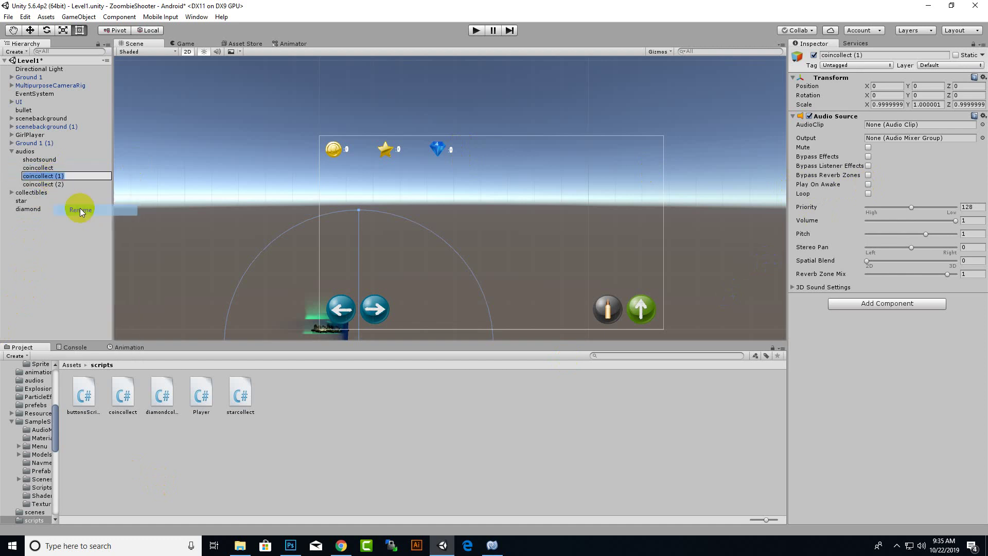
type("star")
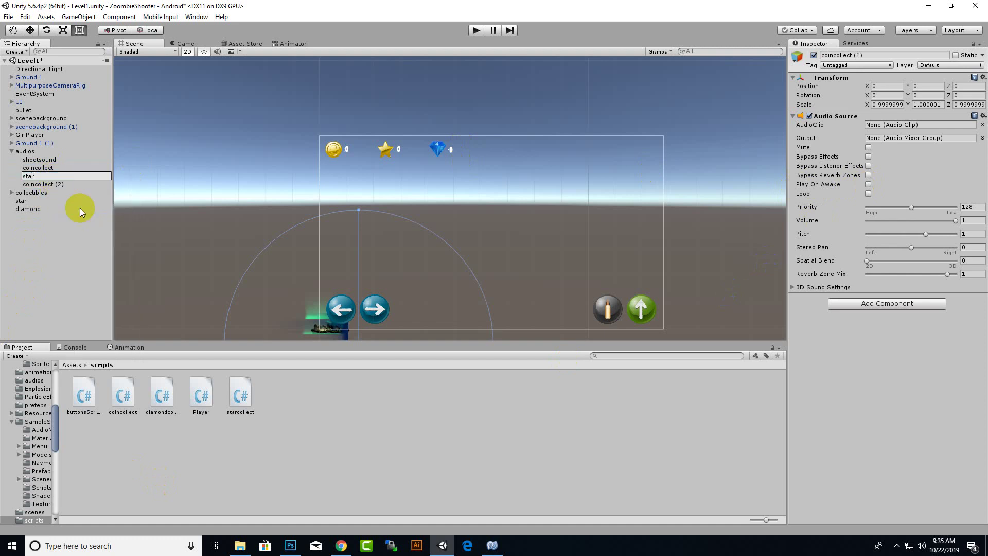
type("collect")
key("Return")
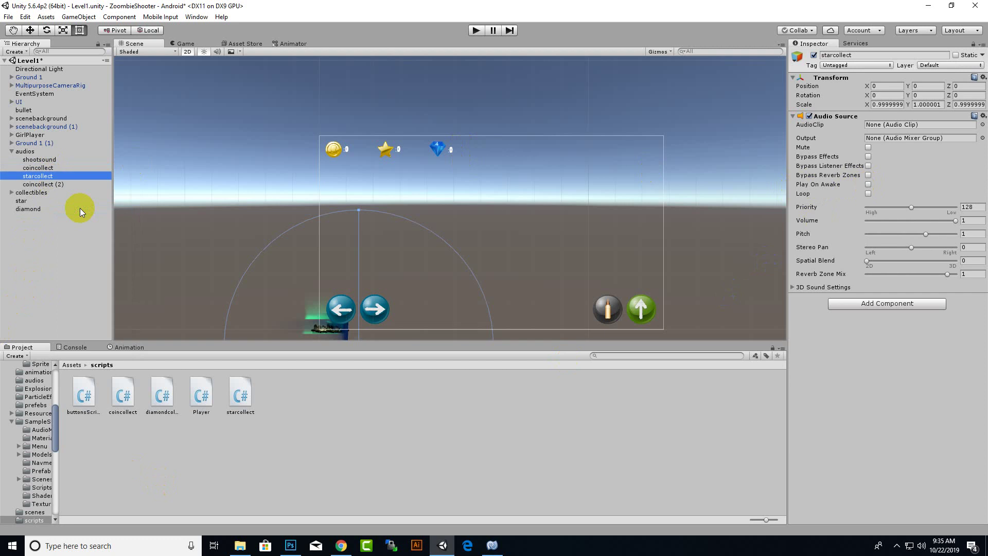
- Rename the second copy diamondcollect and show the Assets folder in the Project panel
right_click(62, 184)
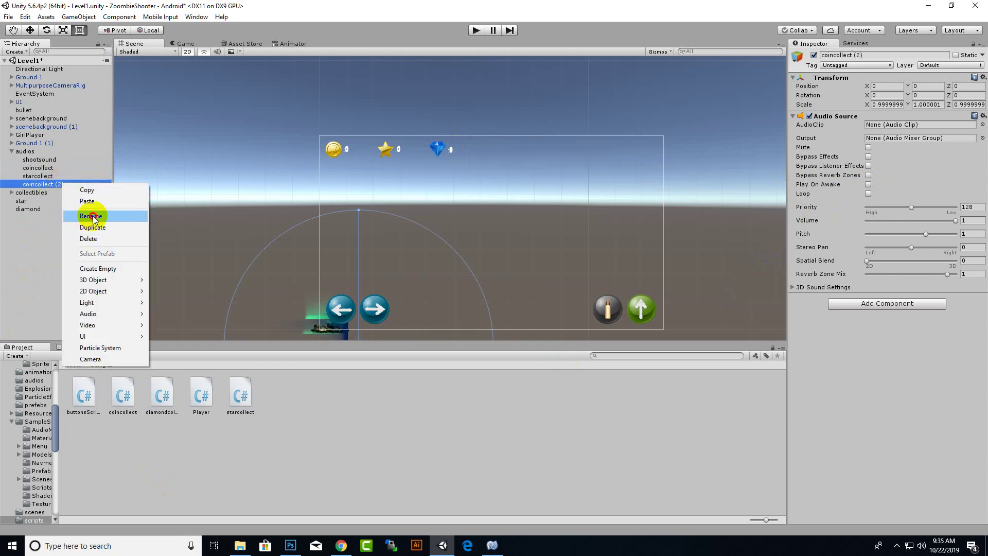
left_click(95, 225)
type("diamond")
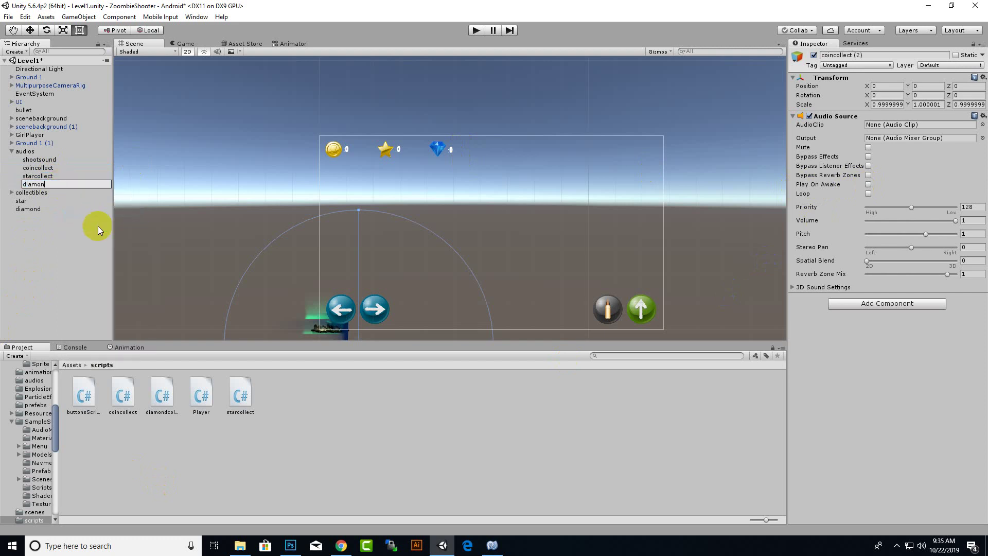
type("coll")
type("ect")
key("Return")
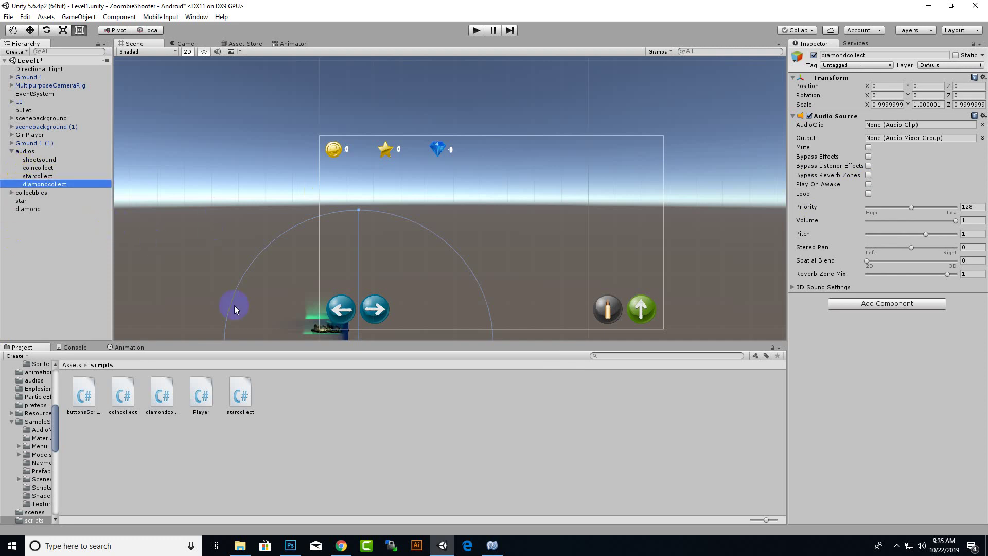
left_click(70, 365)
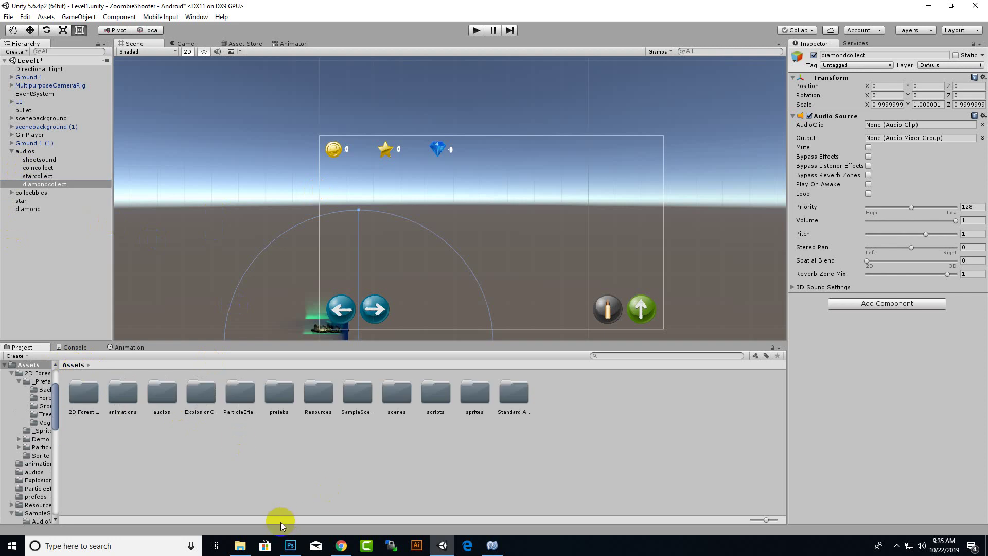
- Open the Downloads\Music folder in File Explorer and select the collect-coin sound file
left_click(241, 544)
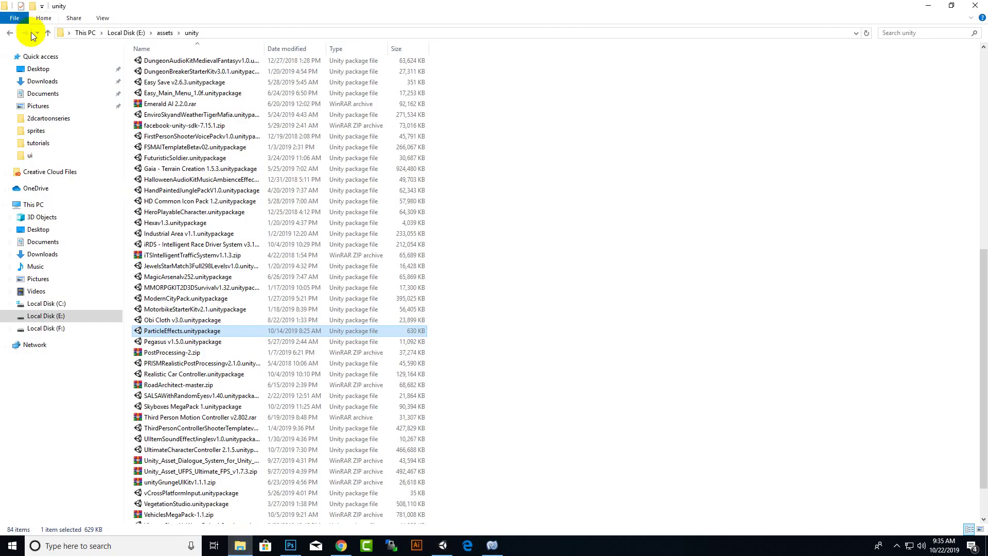
left_click(43, 81)
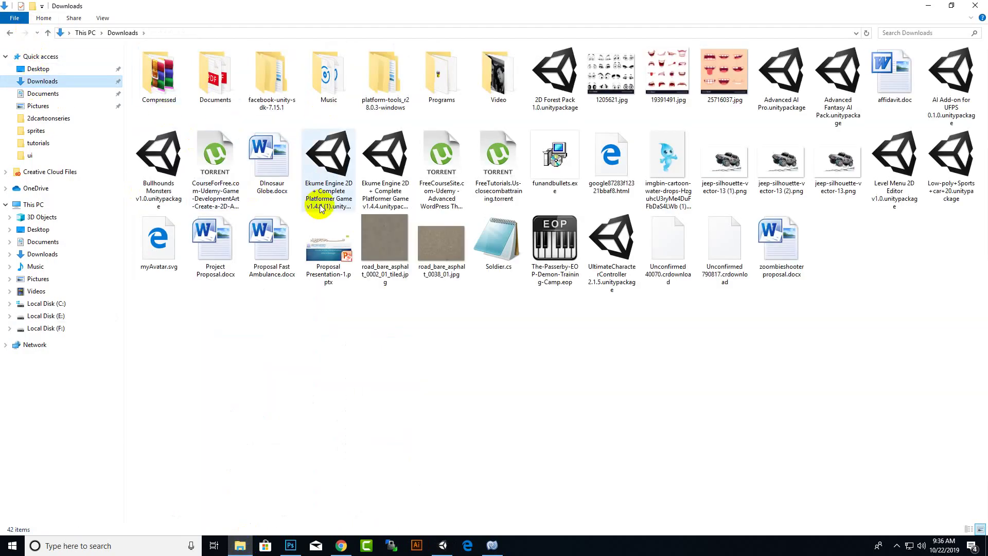
double_click(329, 82)
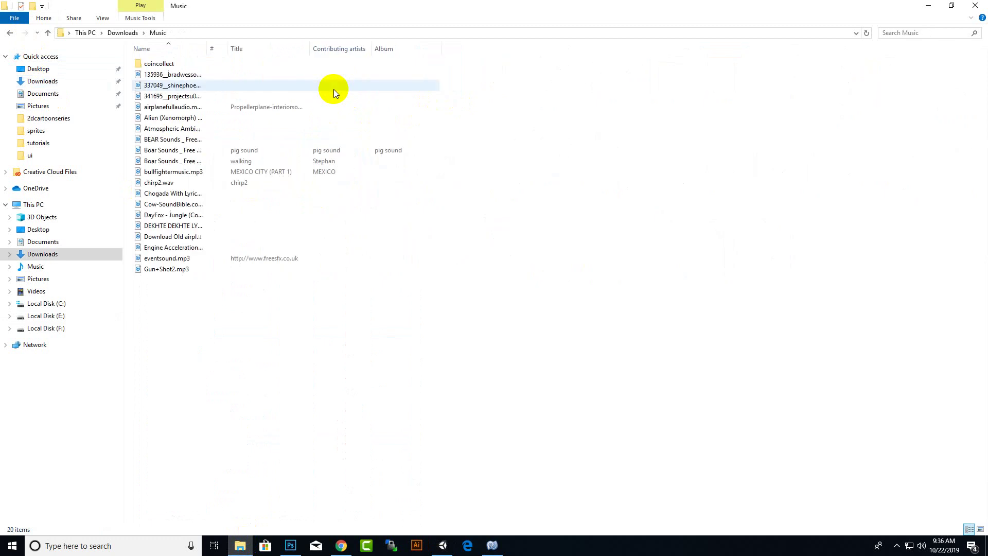
left_click(180, 74)
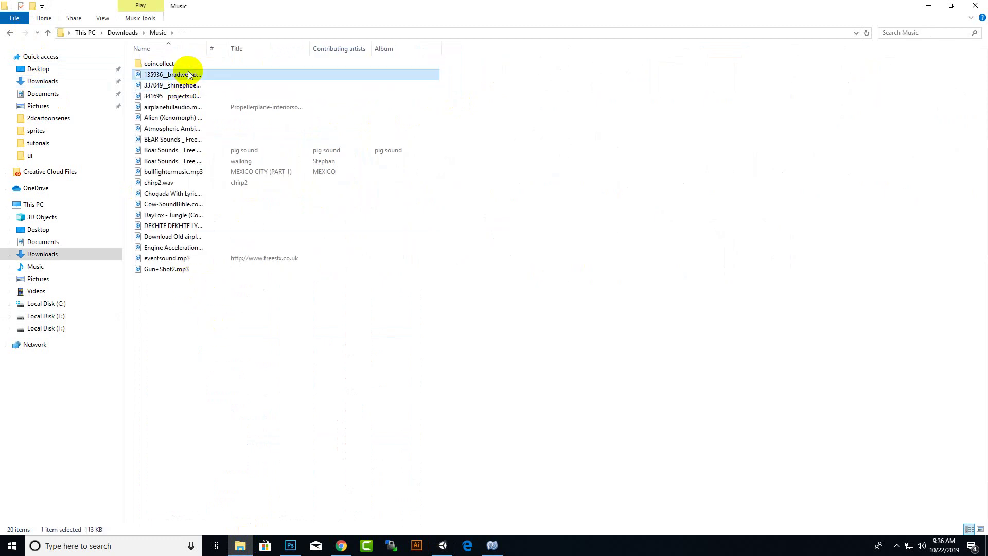
left_click(255, 390)
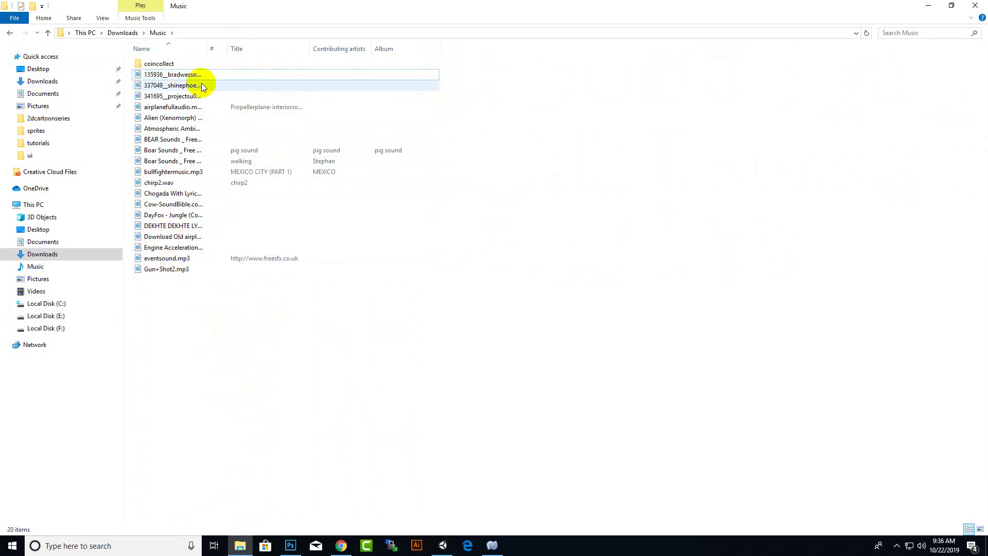
left_click(179, 76)
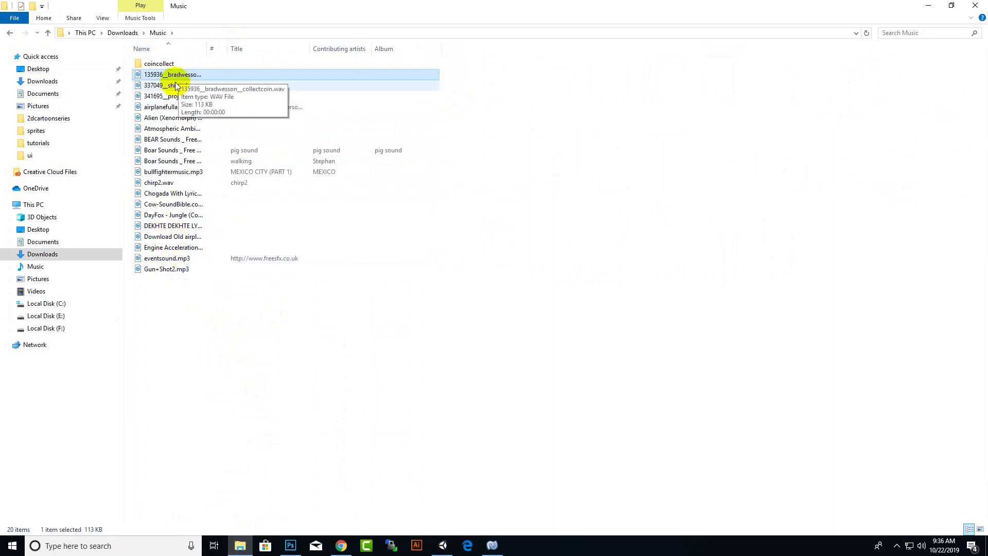
left_click(176, 97, "ctrl")
right_click(200, 84)
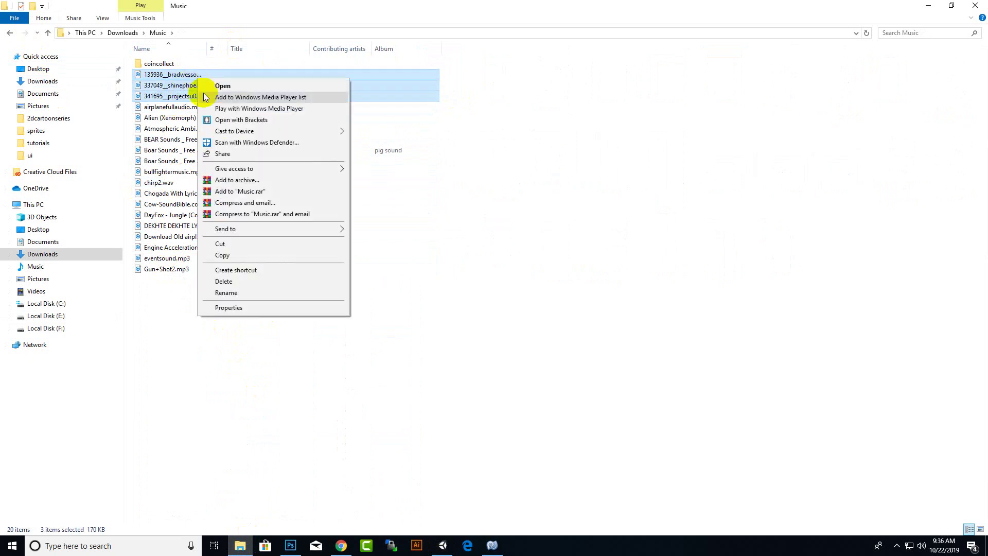
left_click(254, 290)
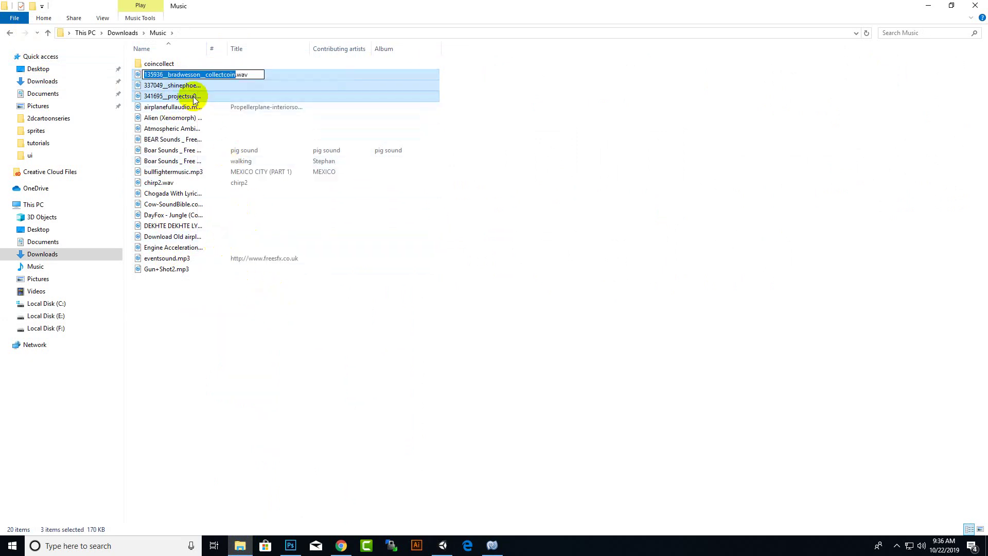
left_click(595, 272)
- Rename the collect-coin WAV file to coin.wav
left_click(196, 79)
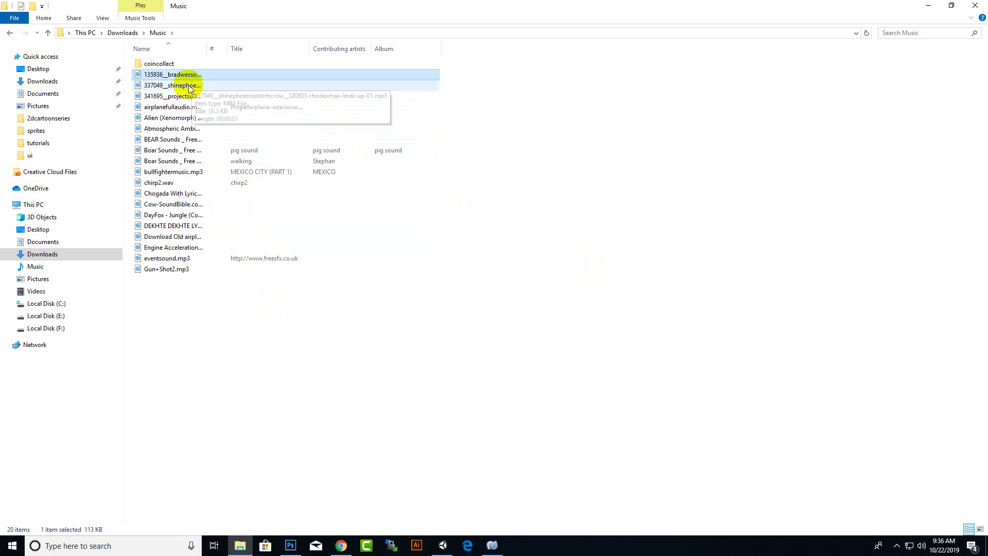
left_click(188, 96, "shift")
mouse_move(189, 94)
left_mouse_down()
mouse_move(251, 119)
mouse_move(195, 85)
left_mouse_up()
left_click(572, 215)
left_click(183, 74)
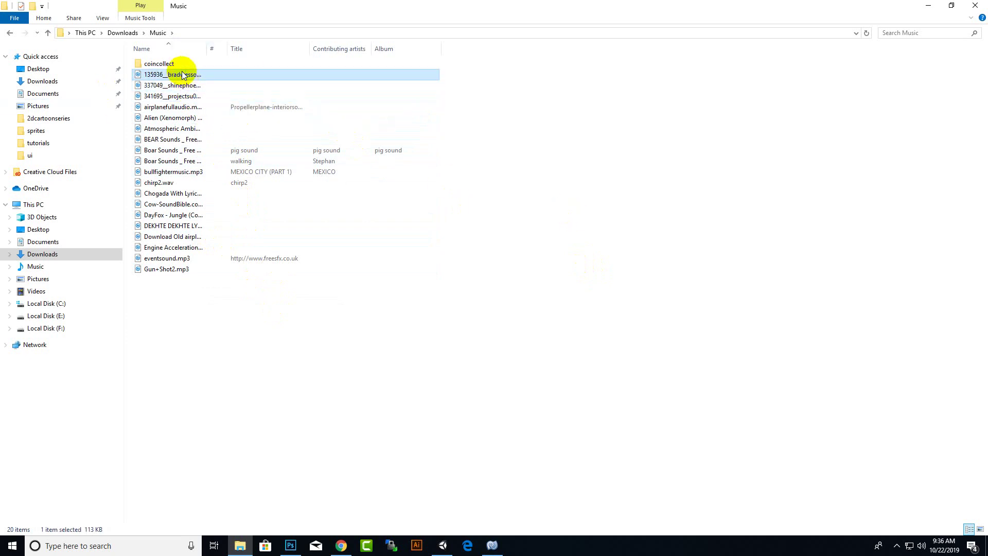
right_click(183, 74)
left_click(223, 309)
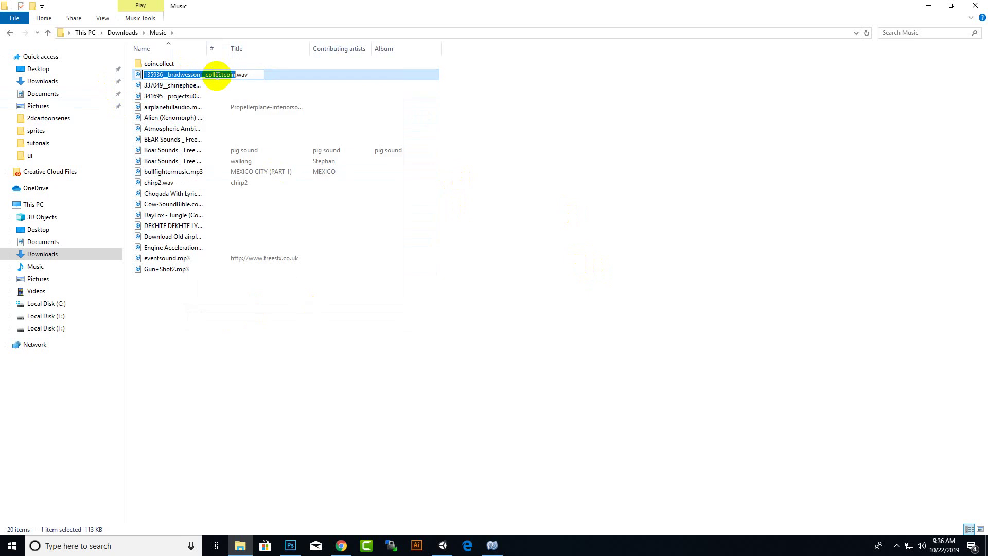
left_click(220, 75)
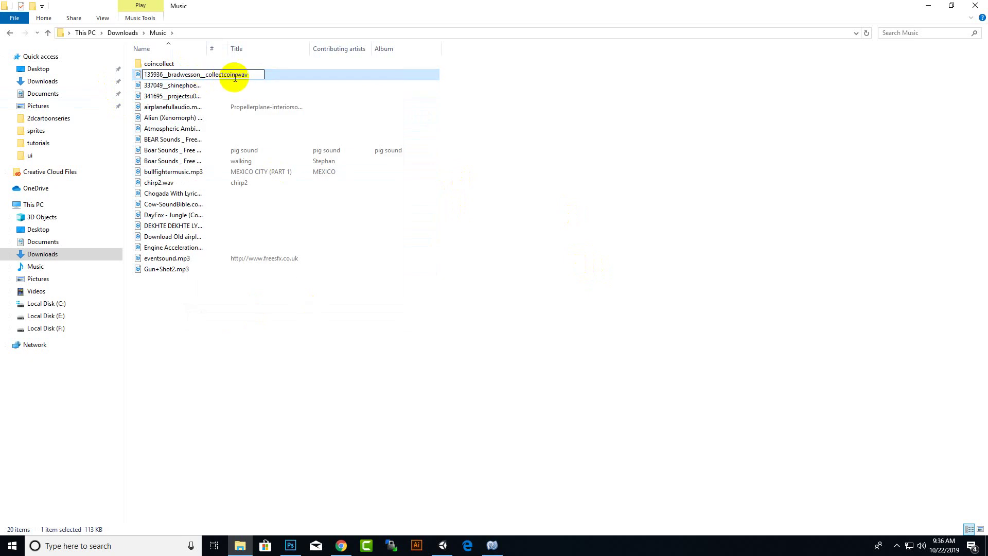
left_click_drag(236, 77, 51, 84)
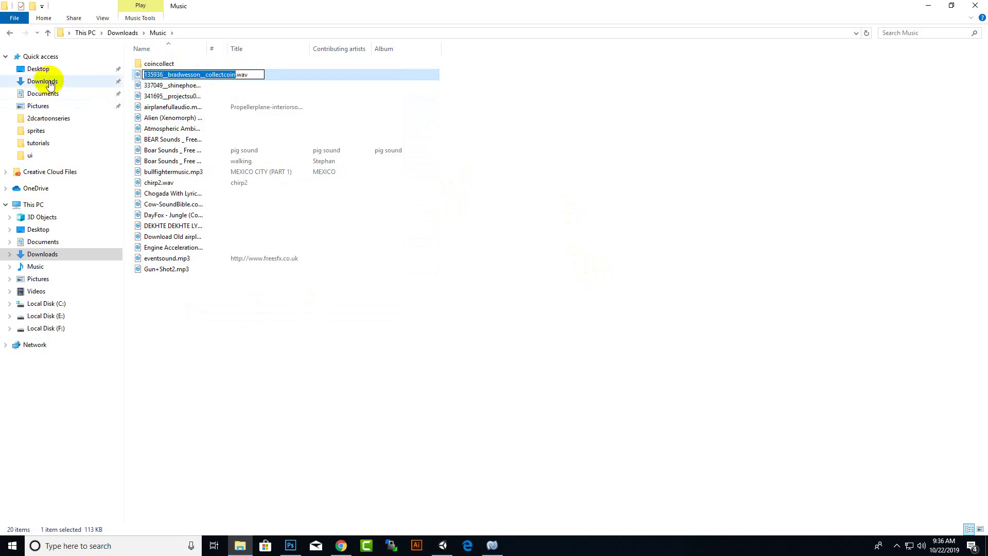
type("coin")
key("Return")
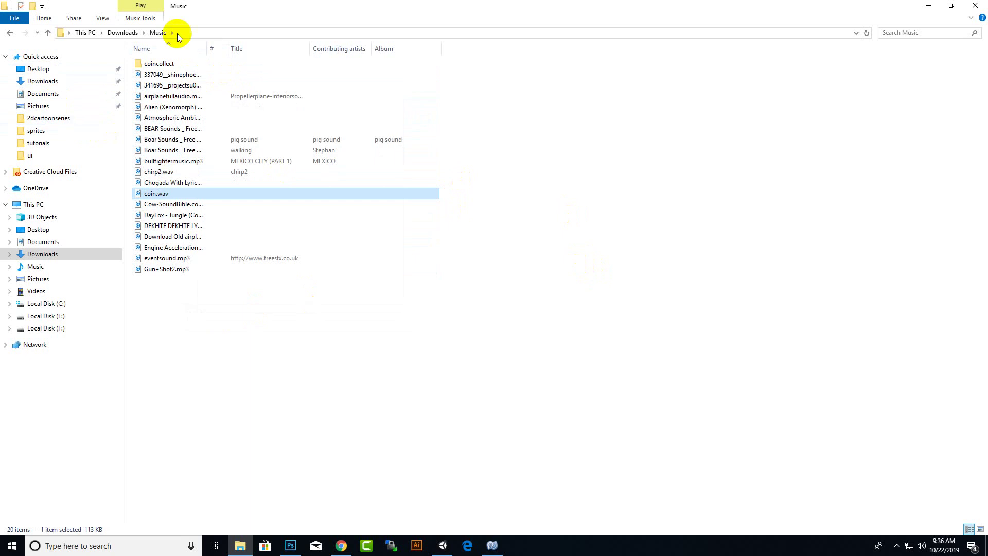
- Rename the two downloaded sounds to star.mp3 and diamond.wav
right_click(160, 75)
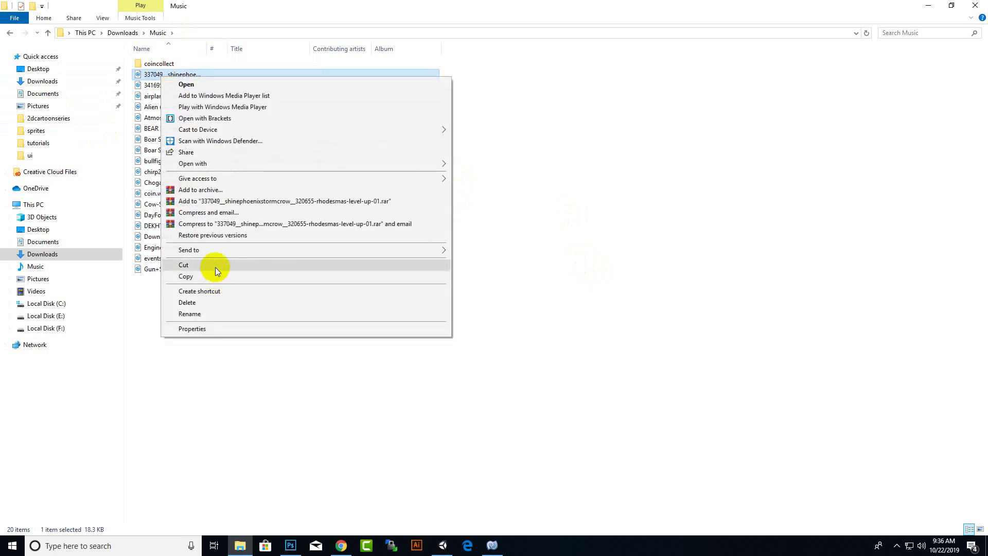
left_click(216, 314)
type("star.mp3")
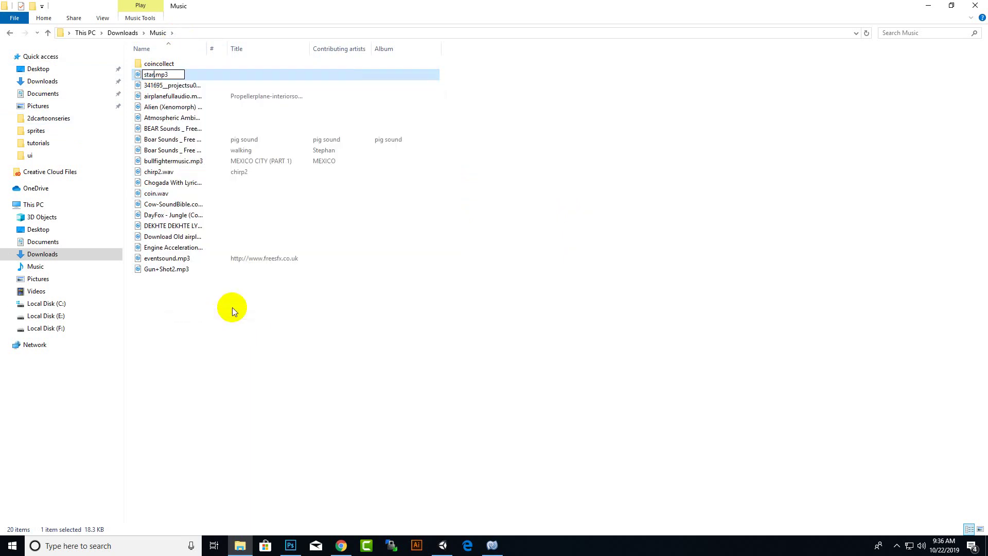
key("Return")
right_click(165, 79)
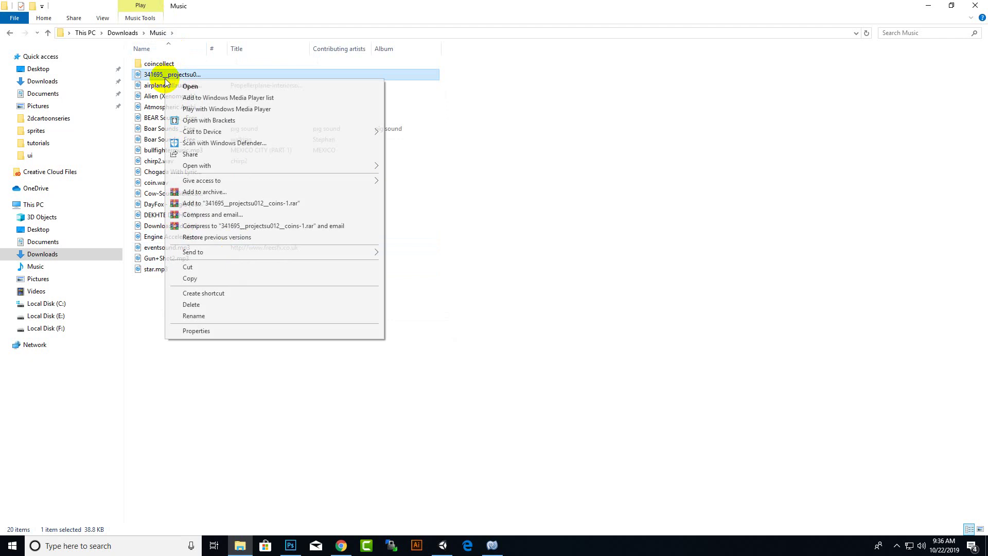
left_click(223, 314)
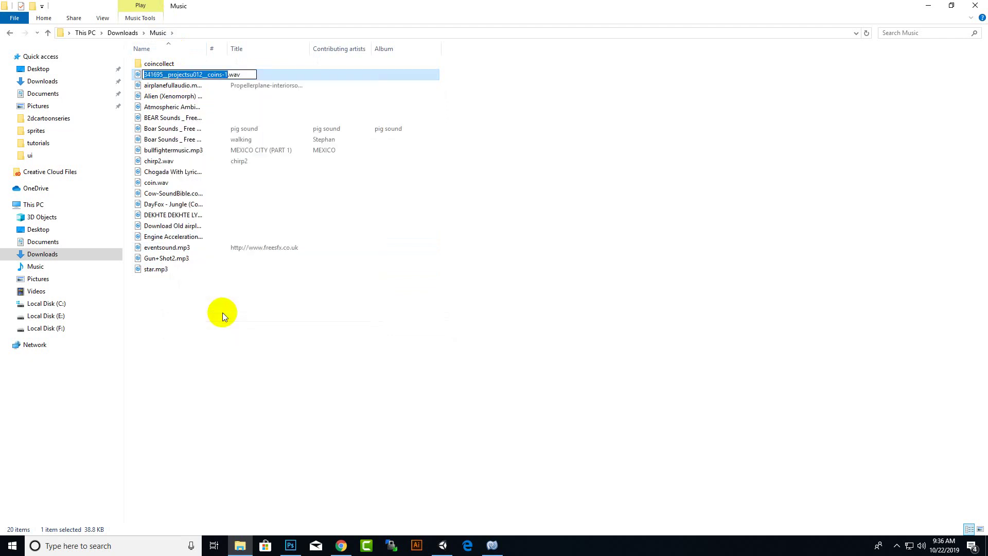
type("diamond")
key("Return")
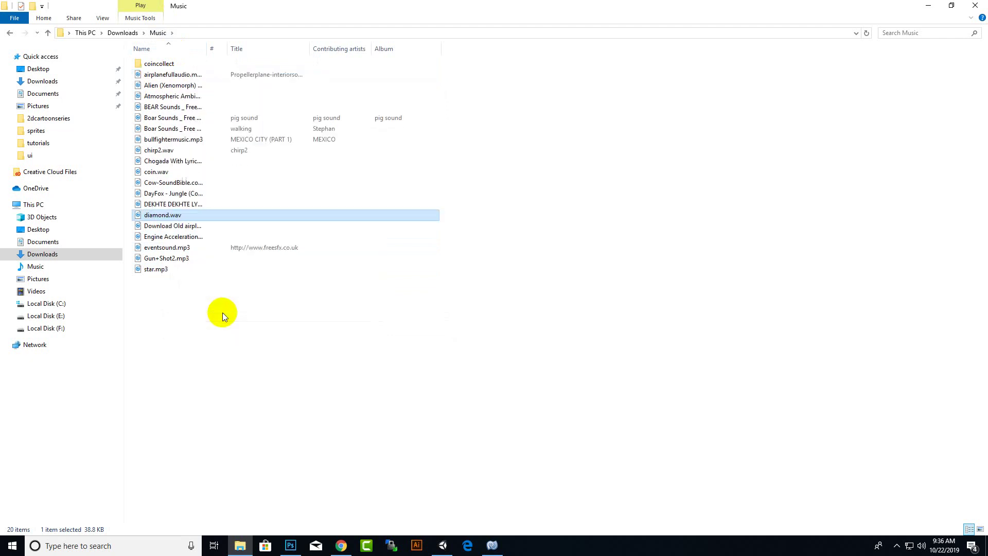
- Drag star.mp3, diamond.wav and coin.wav into Unity's Assets/audios folder
left_click(149, 267, "ctrl")
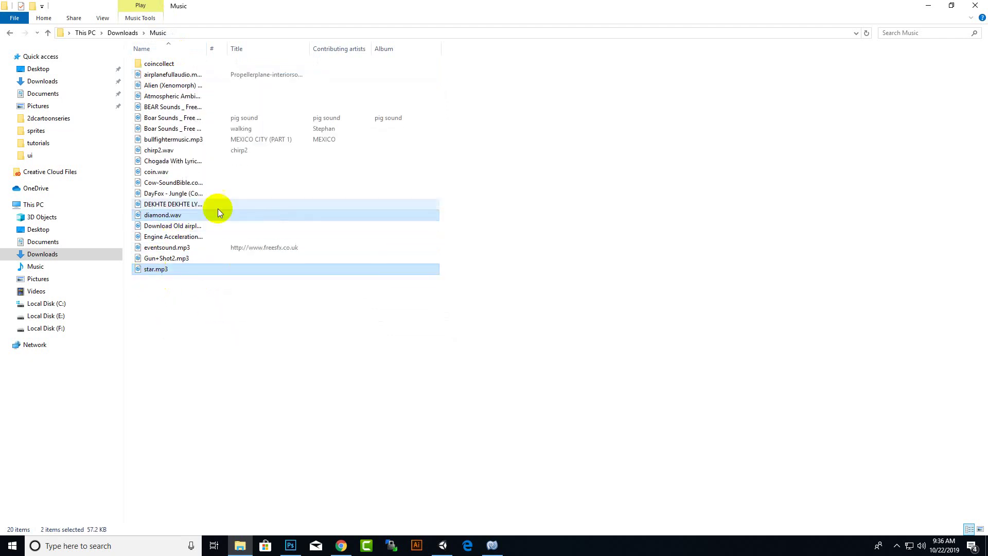
key("super")
left_click(507, 164)
left_click(147, 271)
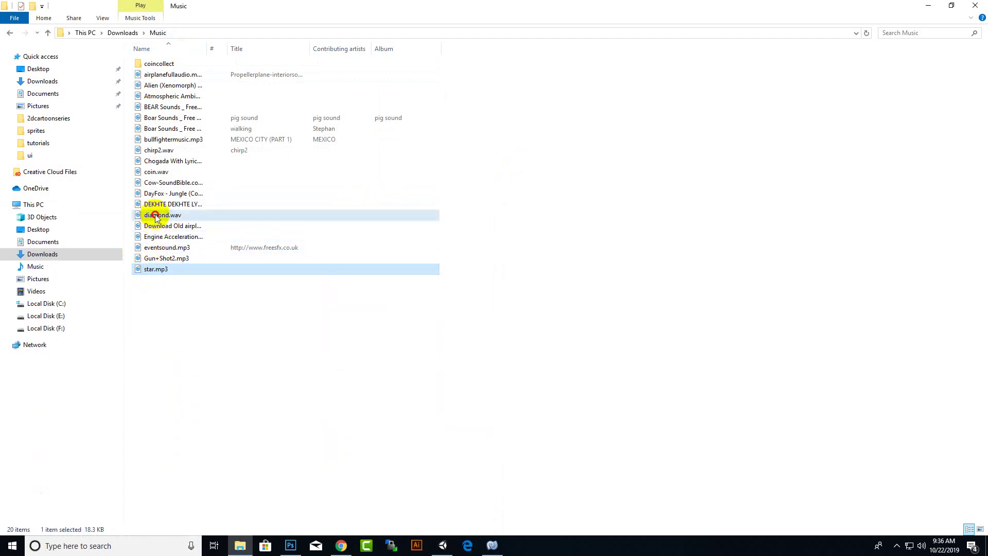
left_click(172, 215, "ctrl")
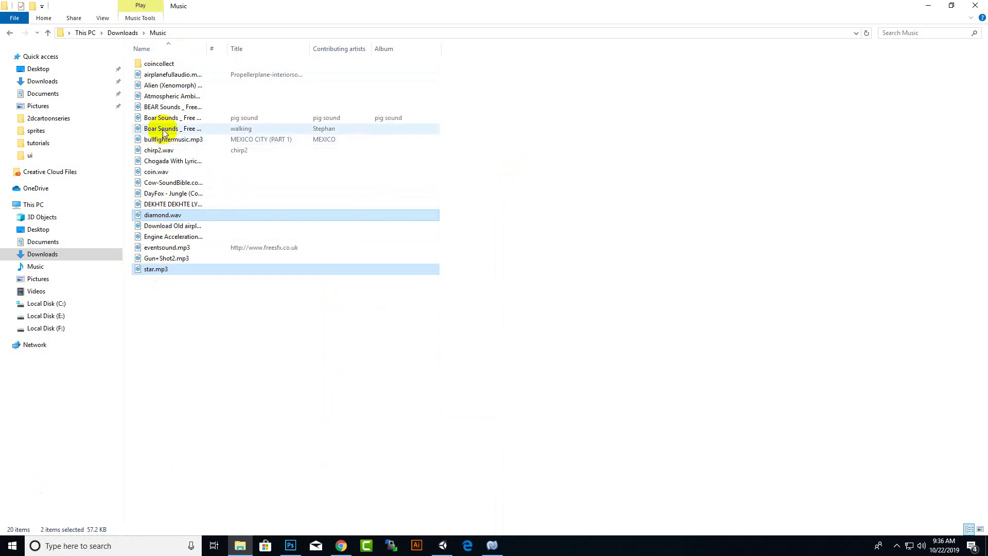
left_click(157, 171, "ctrl")
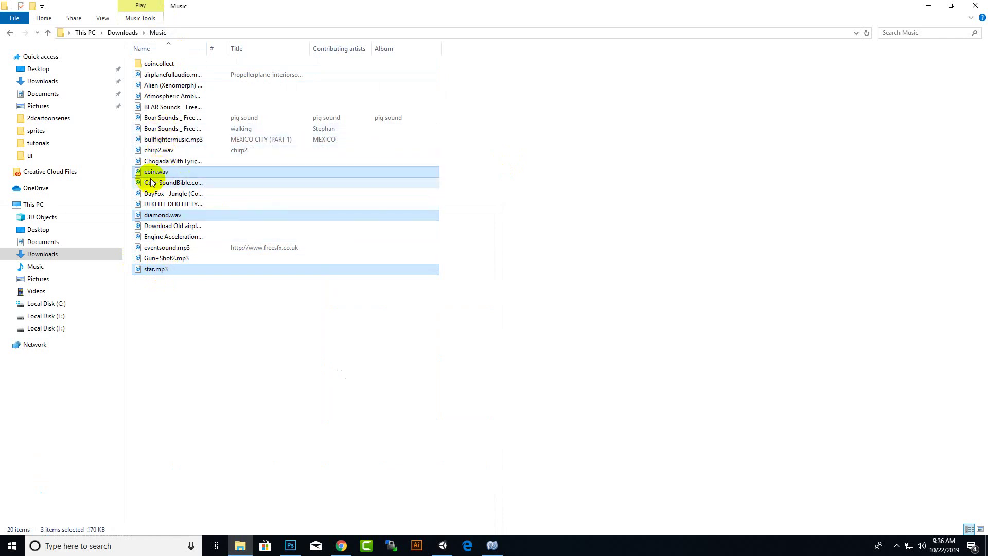
mouse_move(159, 171)
left_mouse_down()
mouse_move(439, 520)
mouse_move(172, 391)
left_mouse_up()
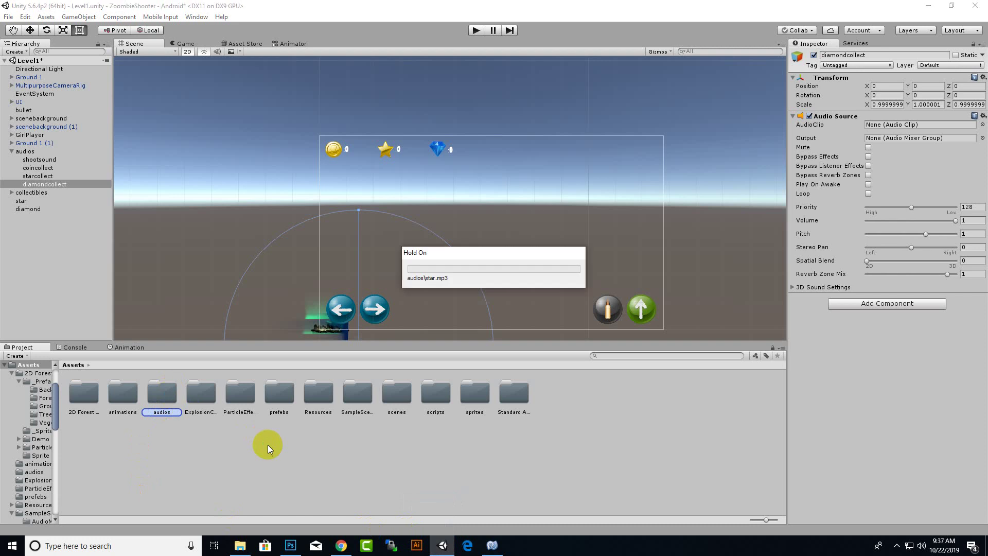
- Assign the coin, star and diamond clips to the coincollect, starcollect and diamondcollect audio sources
double_click(162, 392)
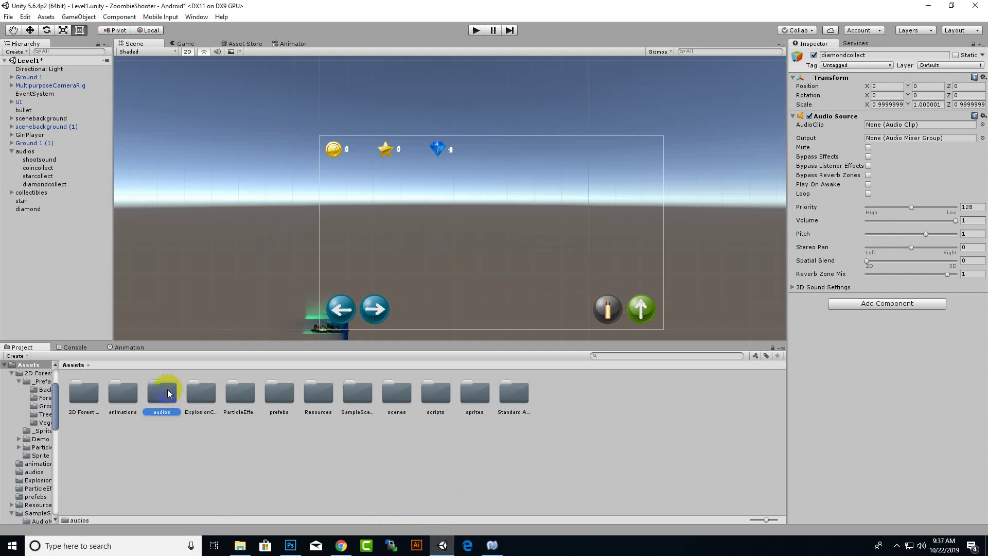
left_click(28, 209)
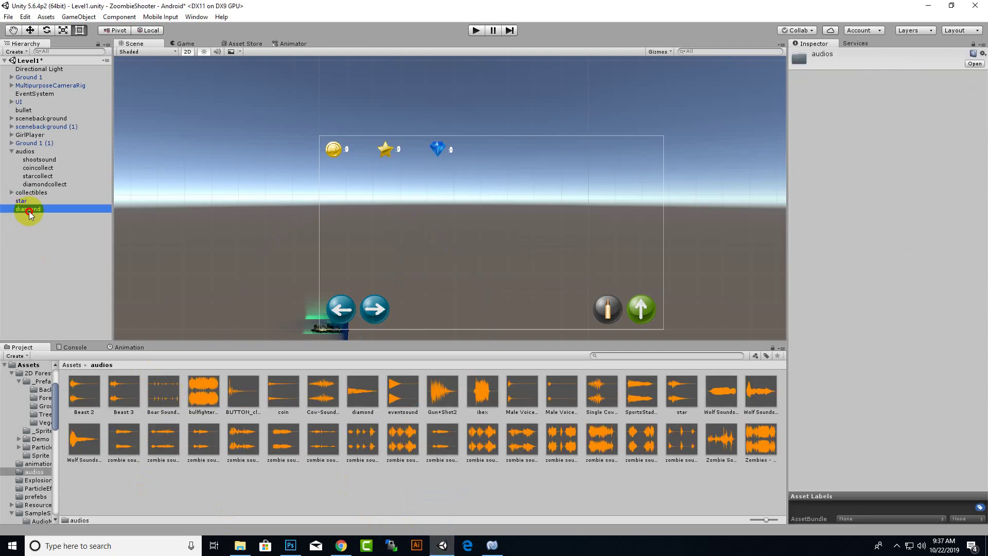
left_click(31, 168)
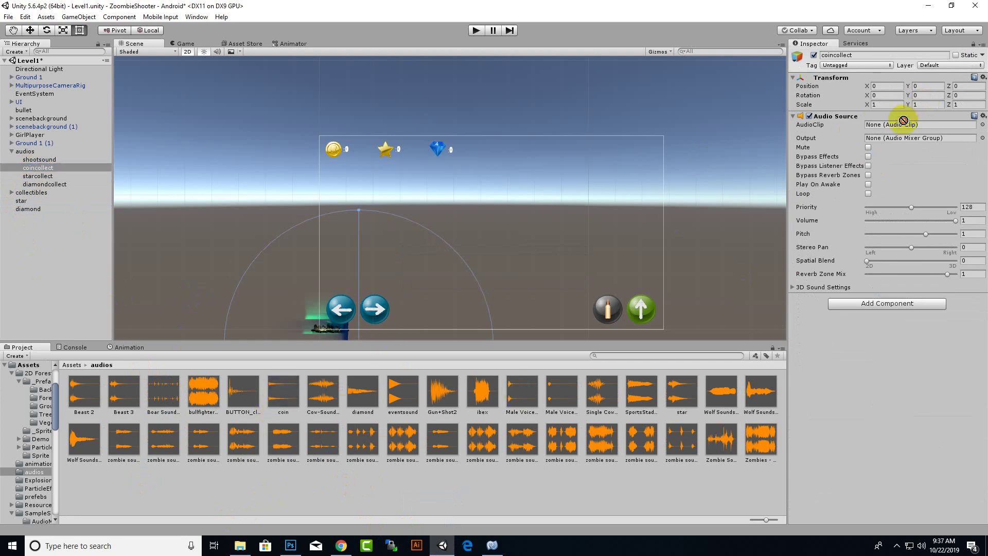
left_click_drag(276, 407, 901, 125)
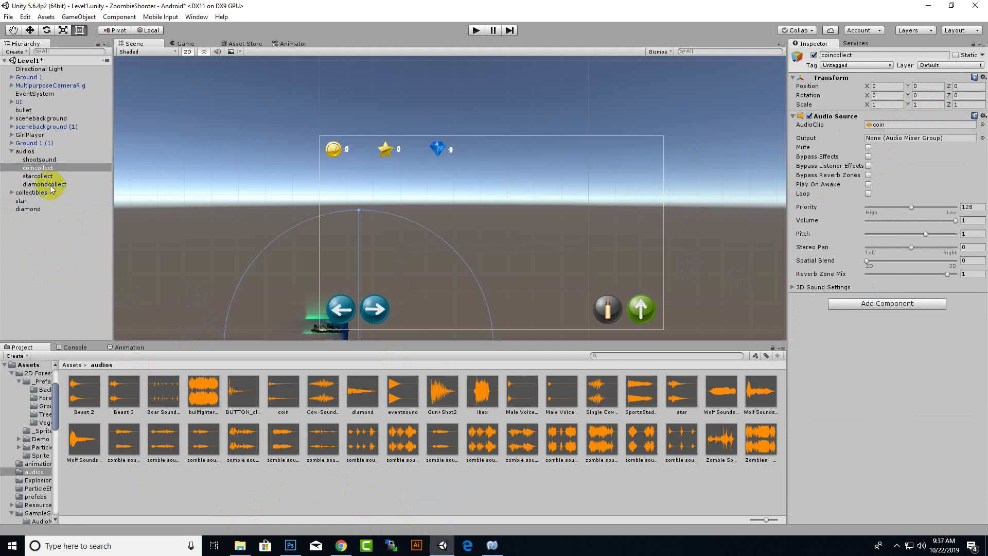
left_click(37, 176)
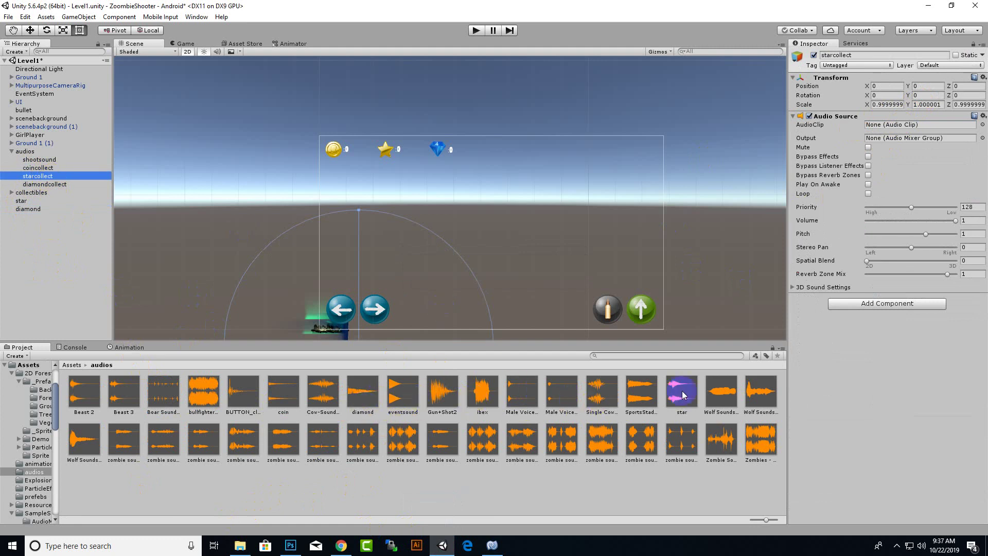
left_click_drag(682, 390, 872, 126)
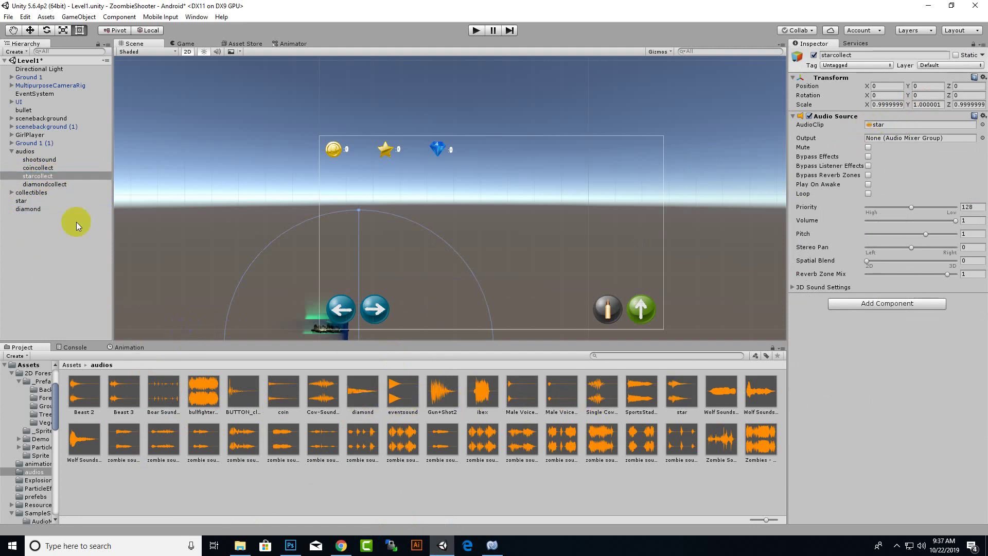
left_click(46, 184)
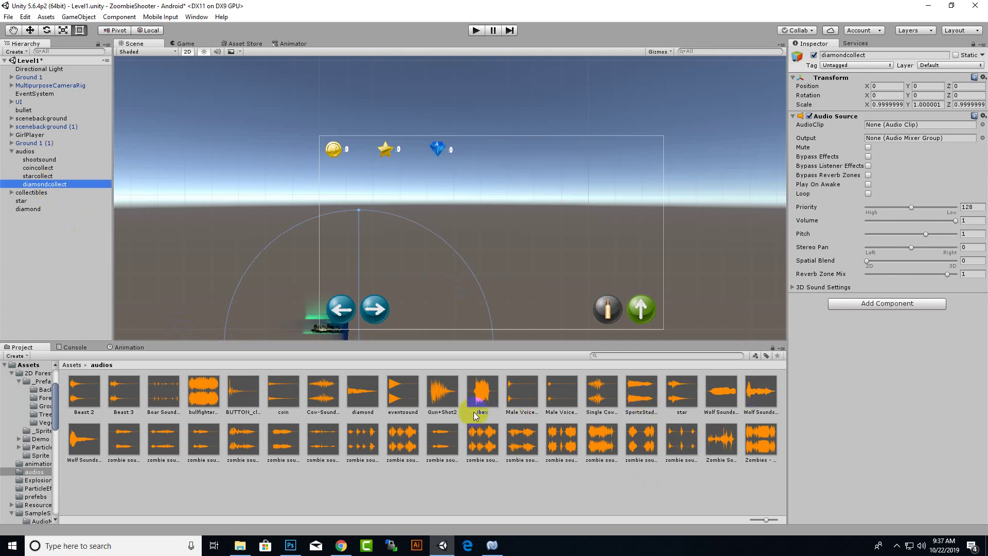
left_click_drag(362, 391, 926, 125)
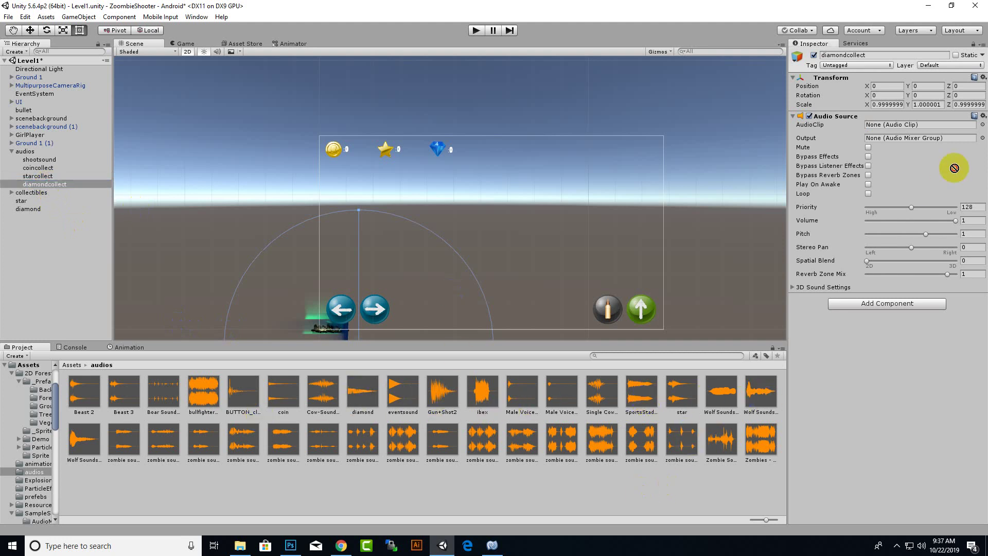
left_click_drag(398, 221, 555, 302)
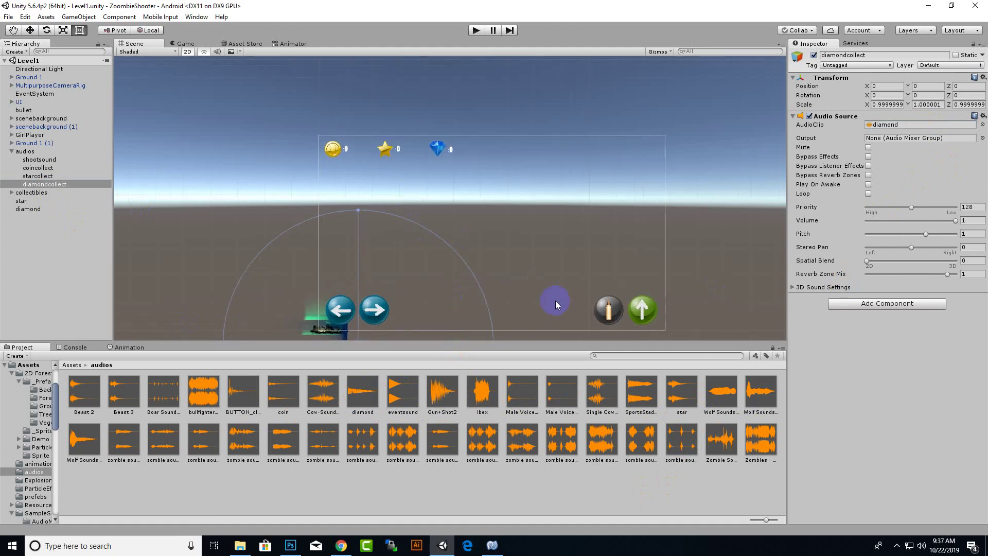
- Insert blank lines below the score declarations in Player.cs
left_click(492, 546)
scroll(260, 122, "down", 1)
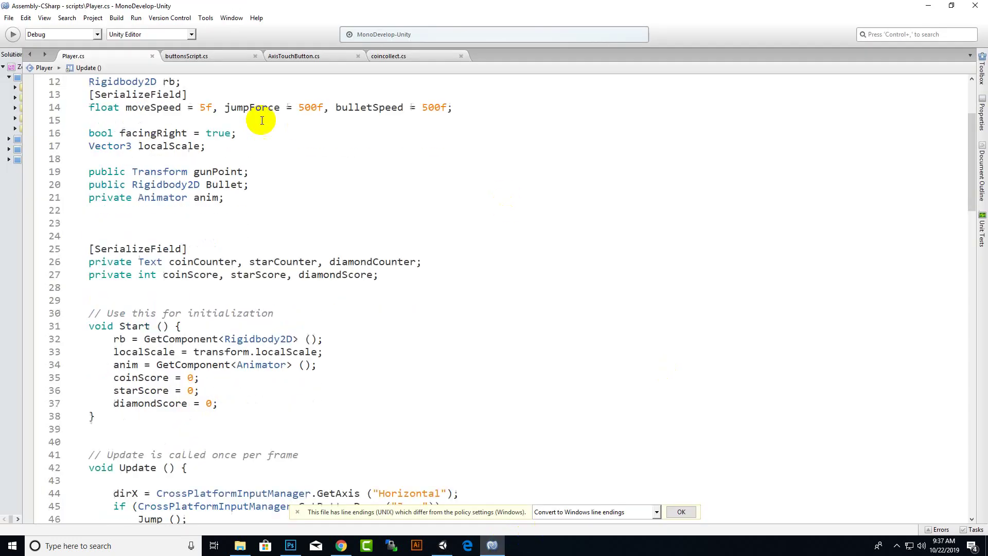
scroll(260, 165, "up", 4)
left_click(227, 236)
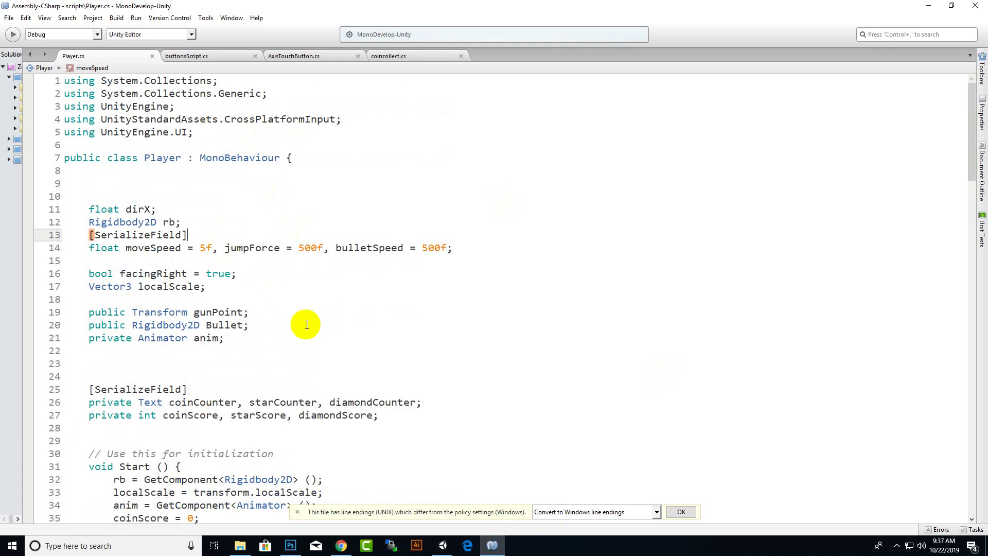
scroll(304, 324, "down", 2)
left_click(194, 244)
scroll(277, 318, "down", 2)
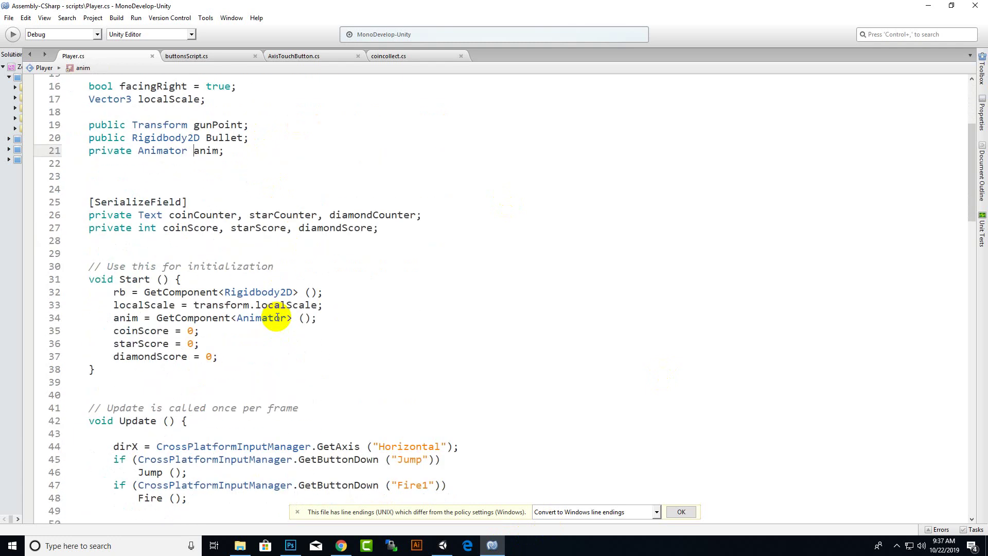
left_click(422, 226)
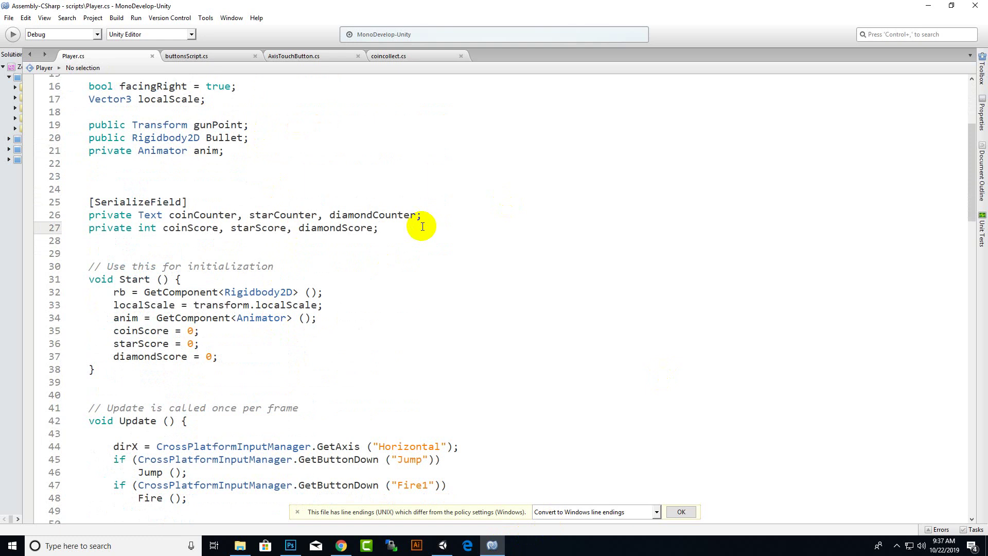
key("Return")
key("Return")
key("Return")
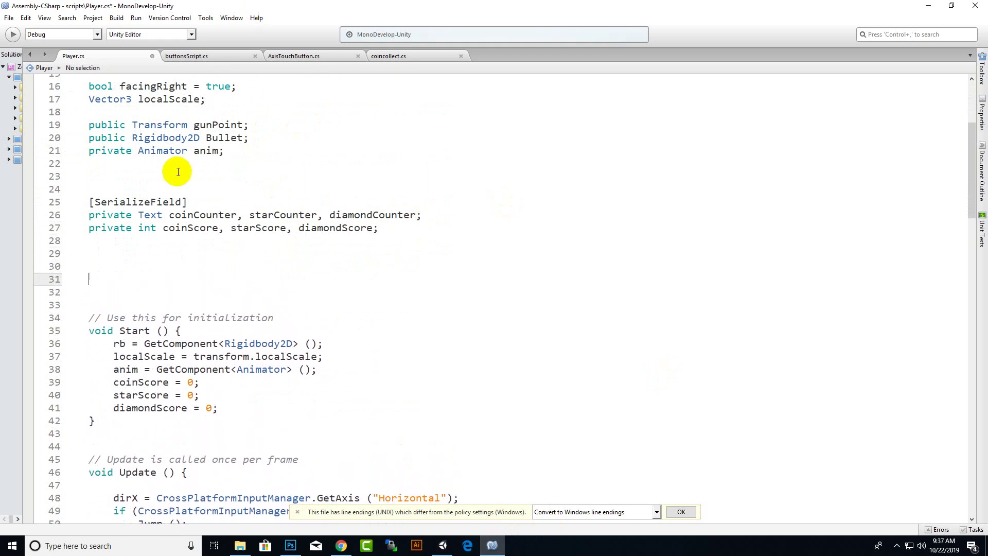
left_click(187, 188)
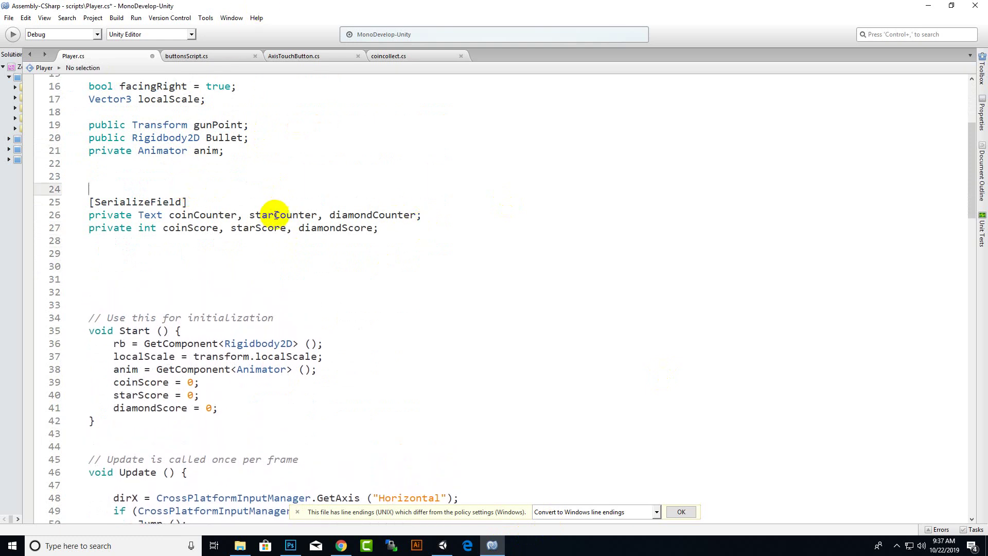
left_click(260, 172)
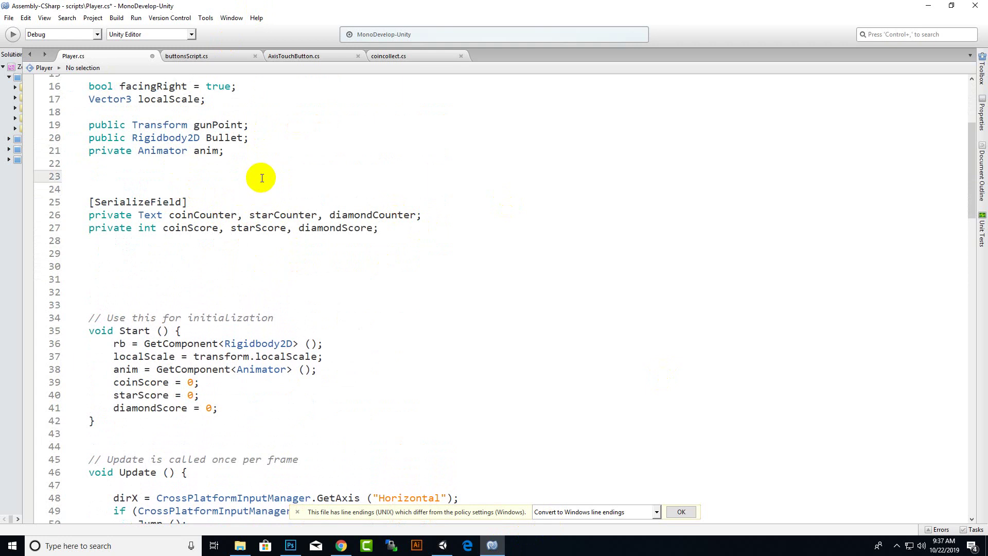
- Declare a public AudioSource field for the coin sound
type("pu")
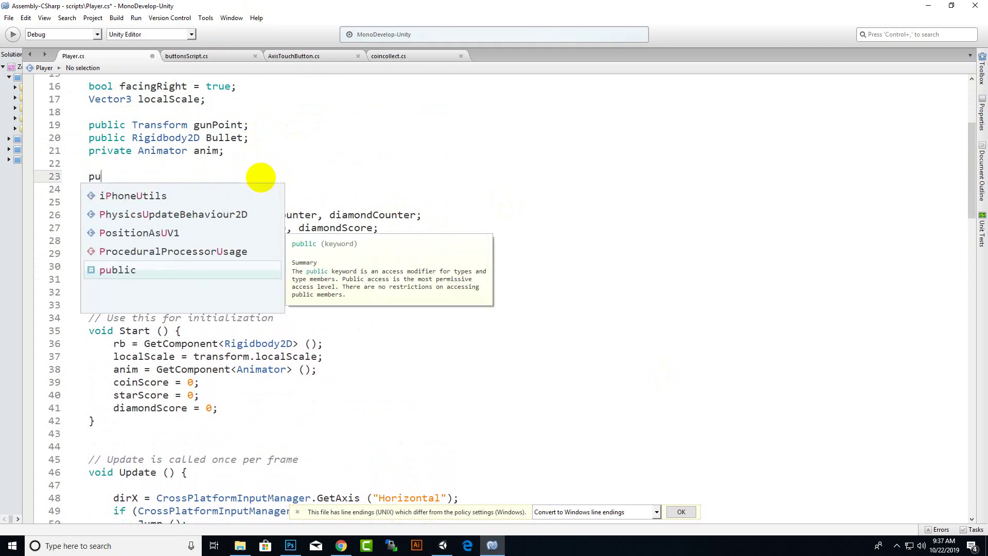
key("Return")
type("au")
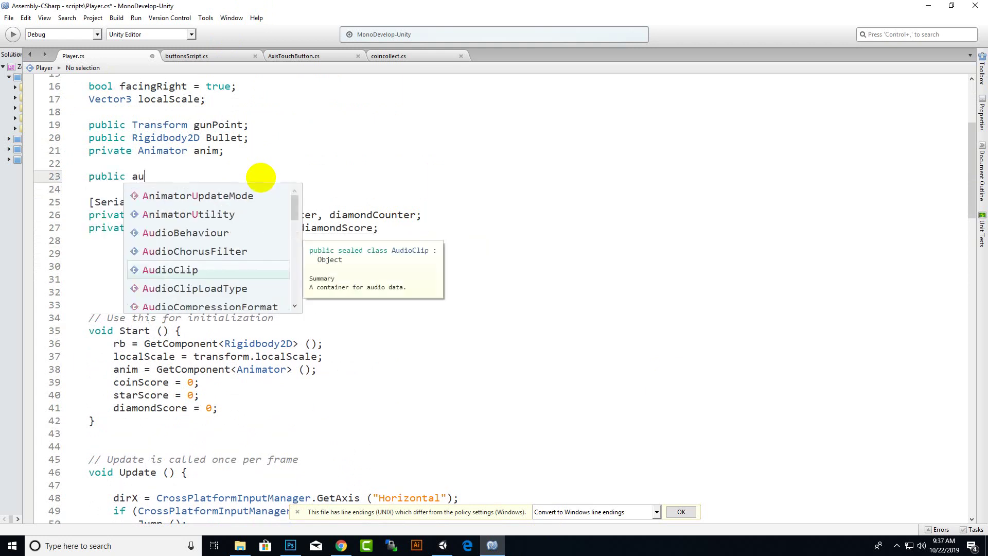
type("dio")
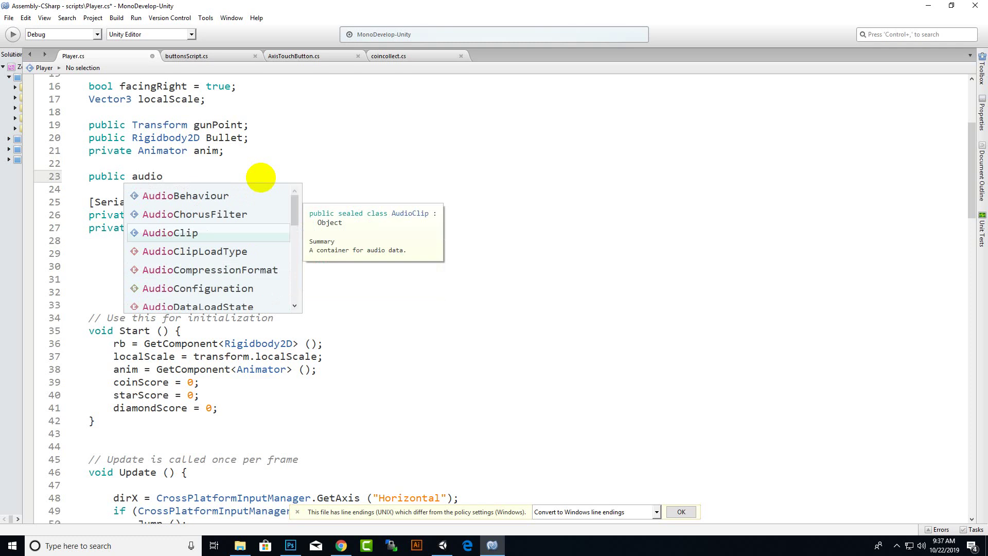
type("s")
key("Return")
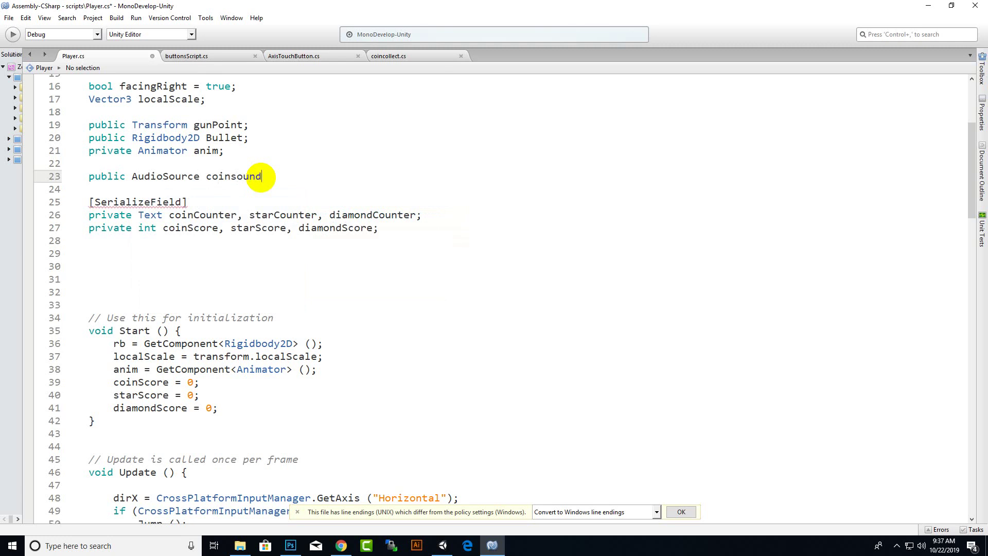
type(";")
key("Return")
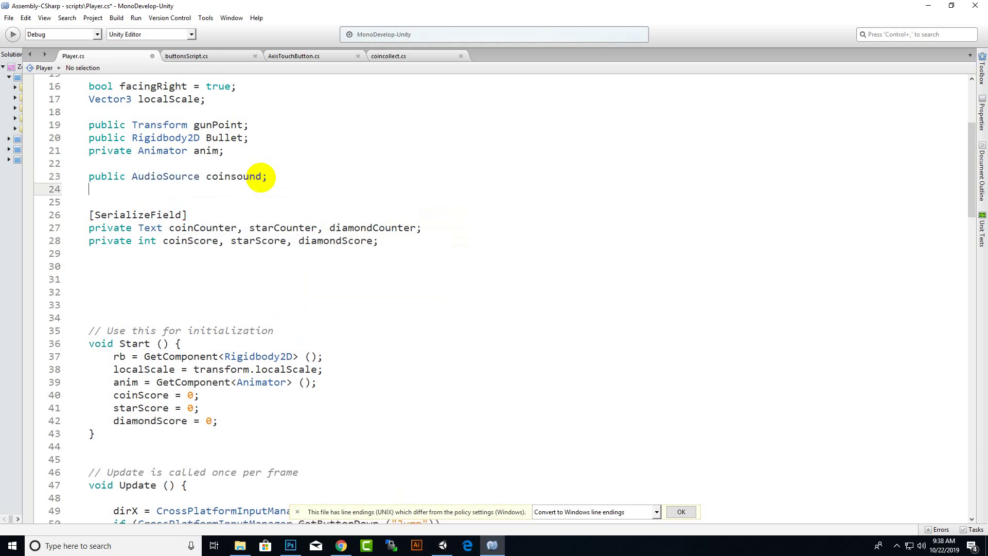
- Add public AudioSource starsound and diamondsound declarations below coinsound
type("pul")
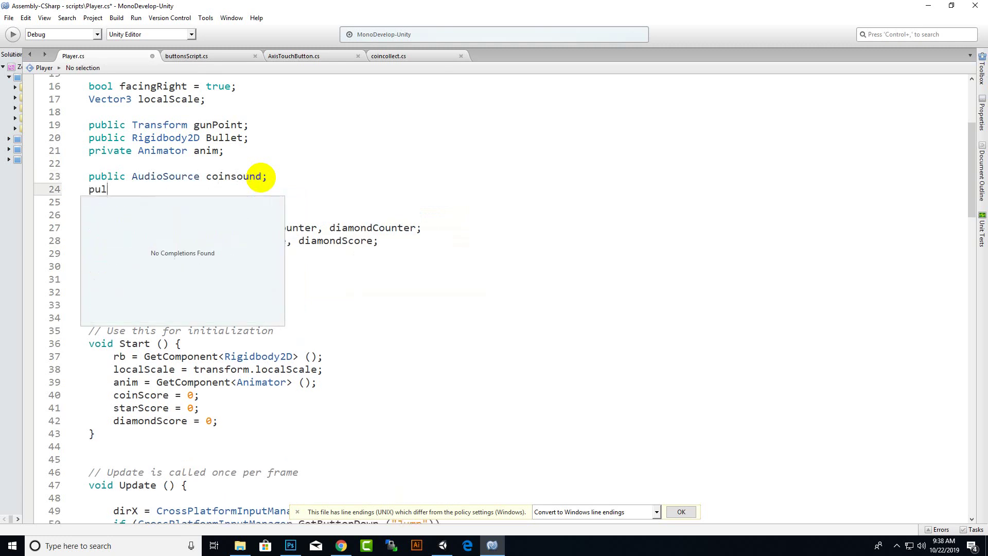
key("BackSpace")
type("blic ")
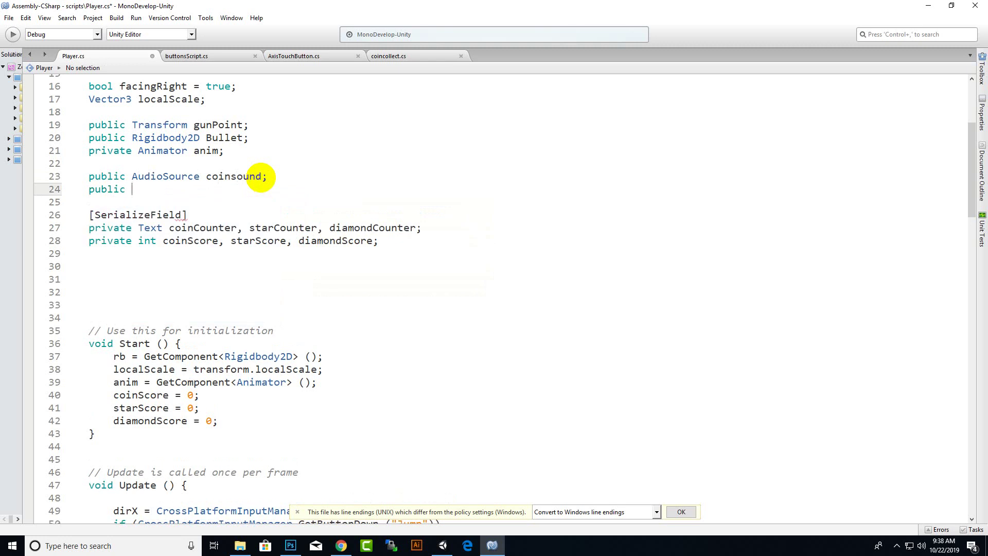
type("audstarsound;")
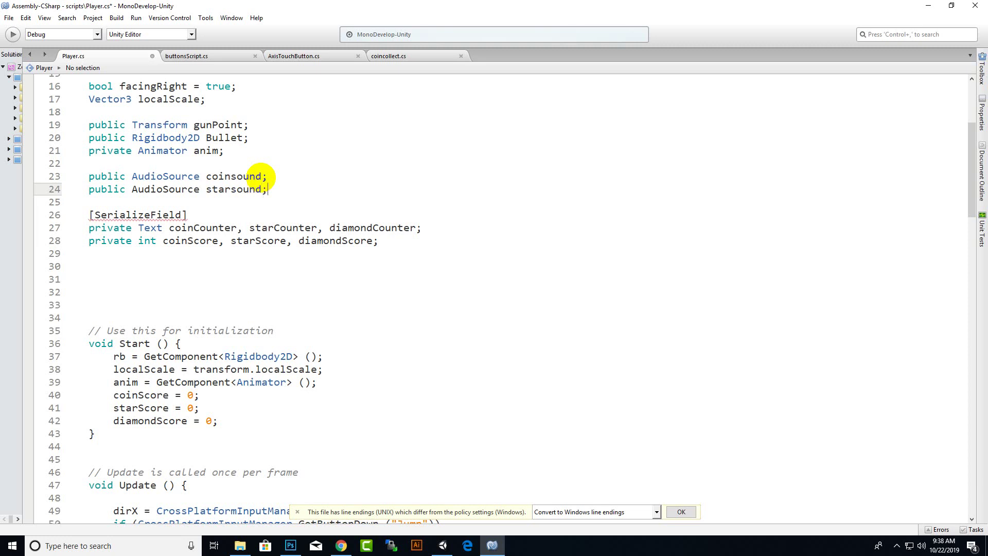
key("Return")
type("pu")
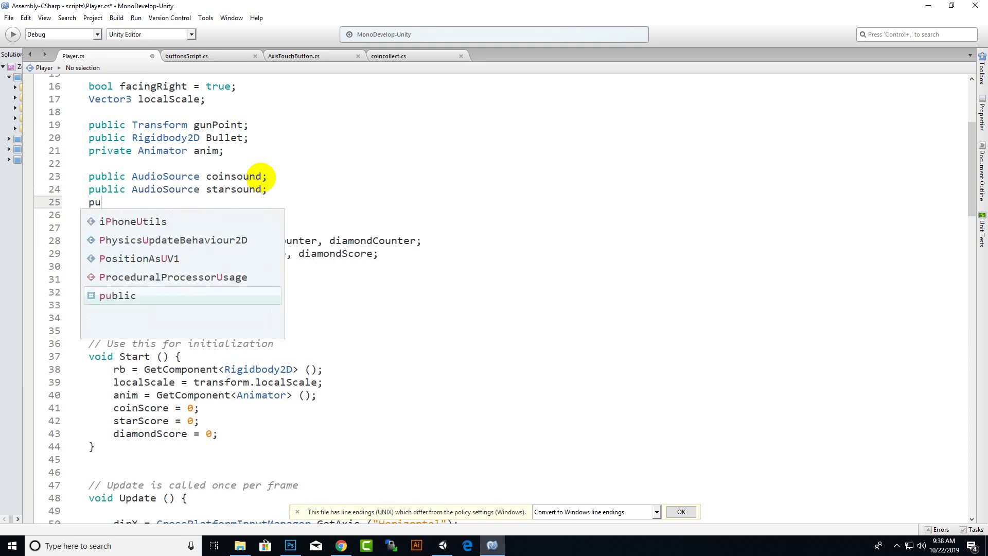
type("blic a")
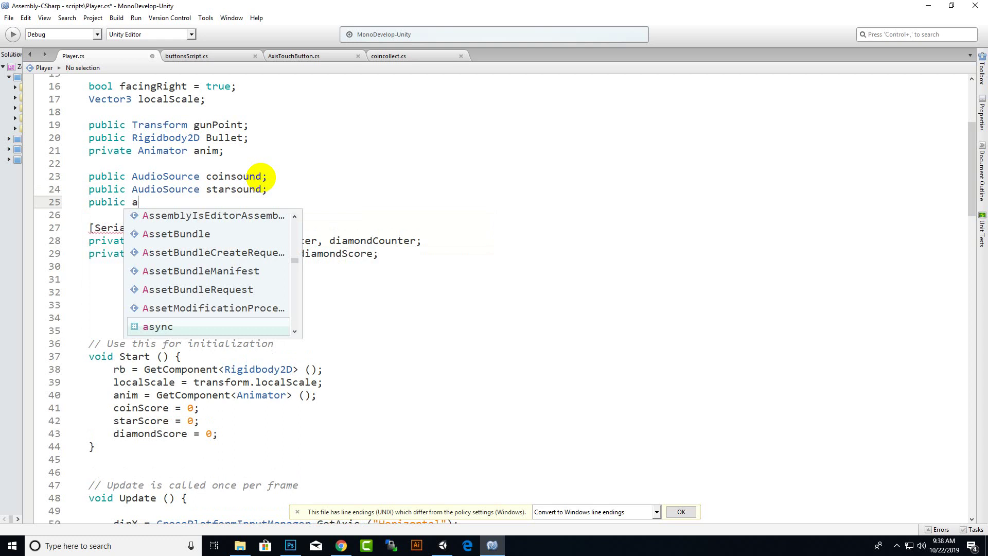
type("udio")
type("s")
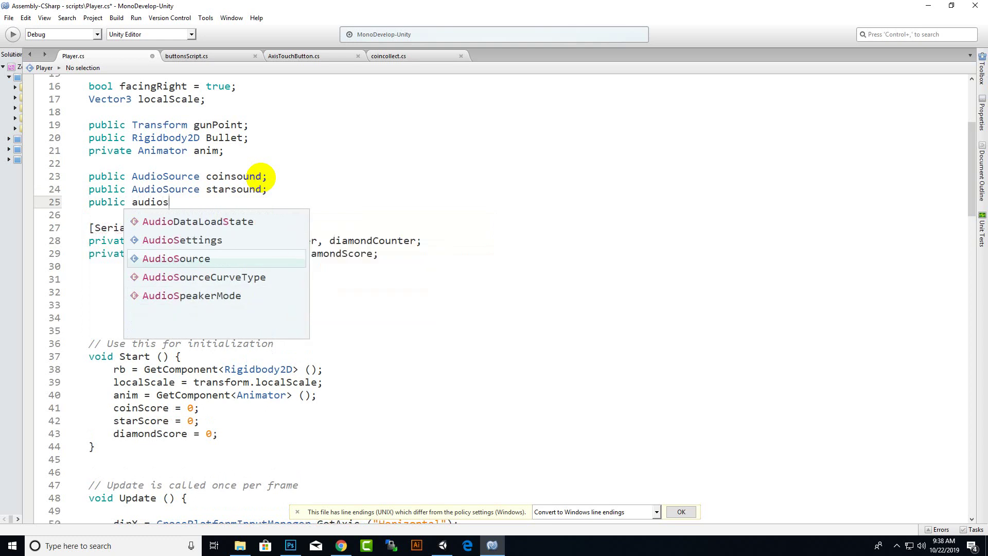
type("ource diamondsound;")
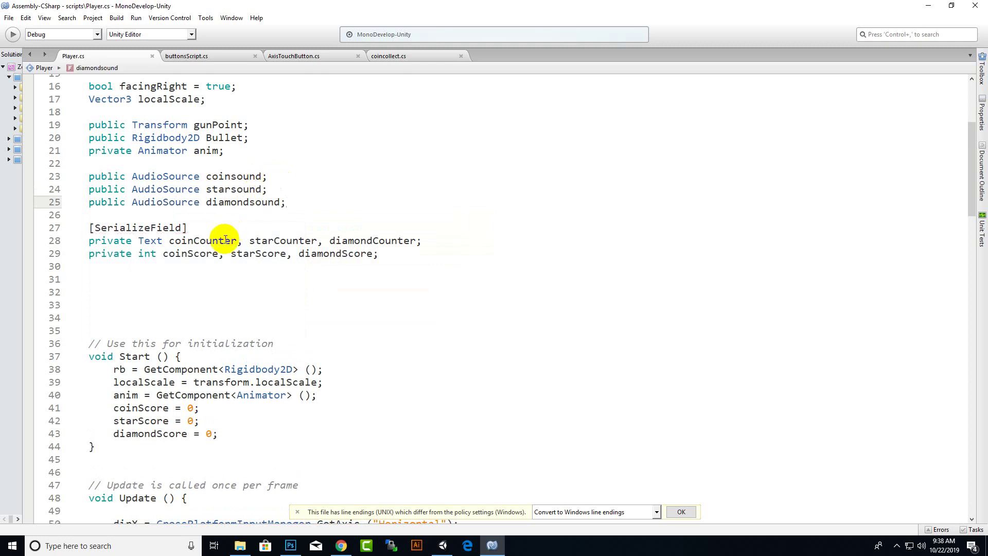
scroll(221, 247, "down", 8)
scroll(231, 250, "down", 5)
scroll(237, 247, "down", 5)
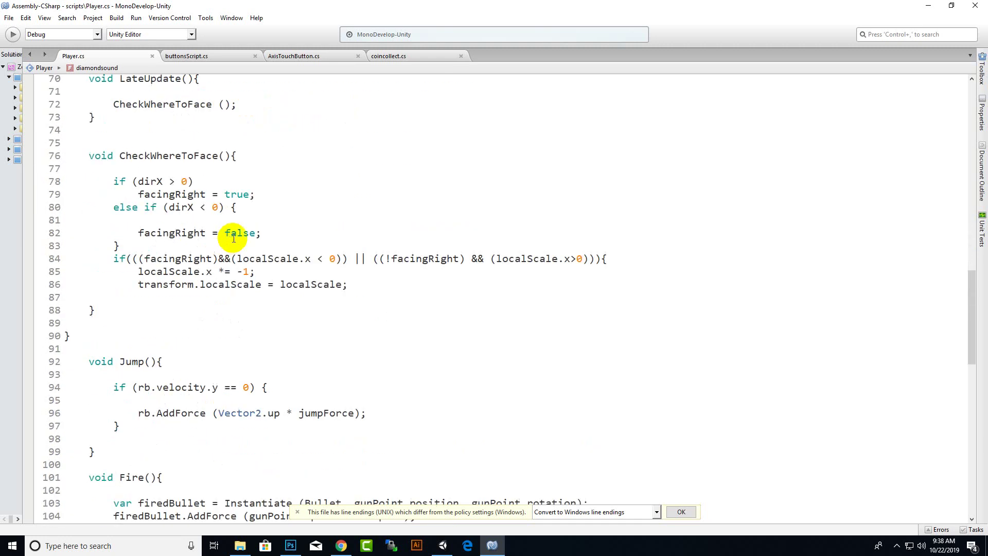
scroll(308, 289, "down", 7)
scroll(245, 313, "down", 7)
- Add coinsound.Play (); to the coin branch of OnTriggerEnter2D and copy the line
scroll(187, 205, "up", 2)
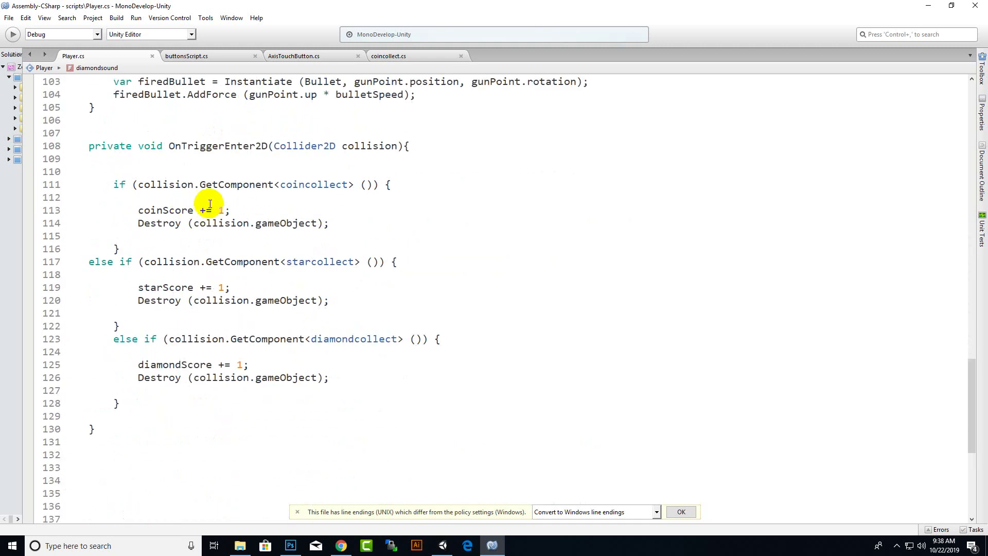
left_click(249, 210)
key("Return")
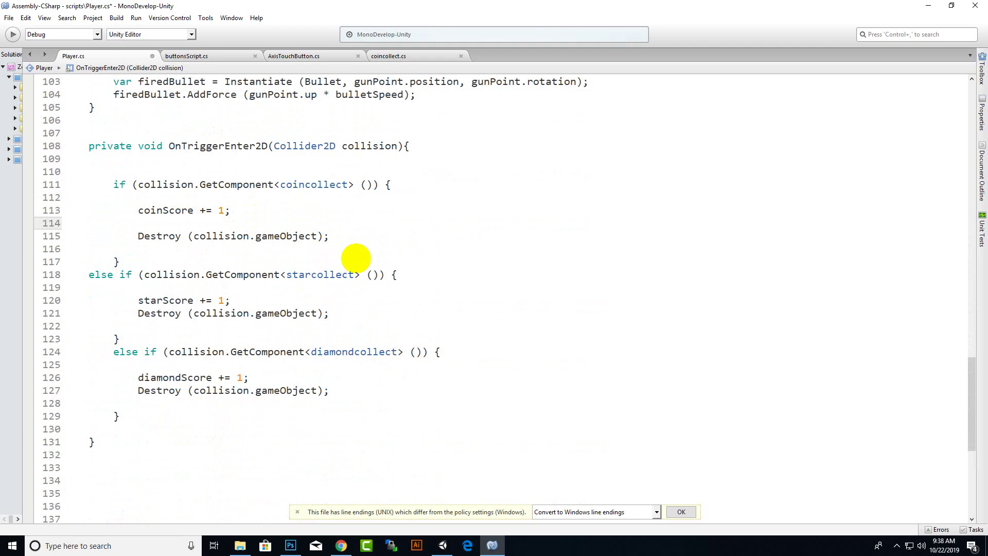
type("coi")
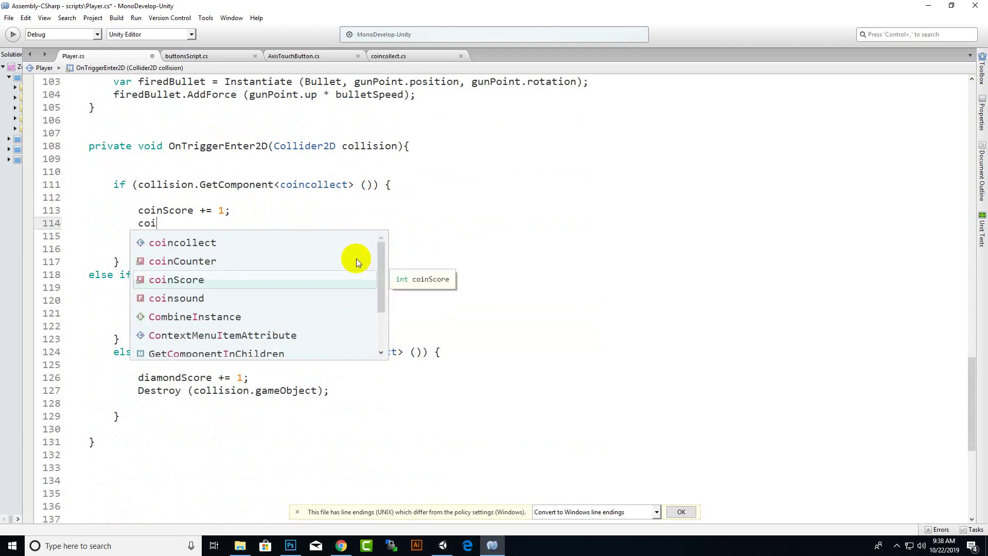
key("Down")
key("Return")
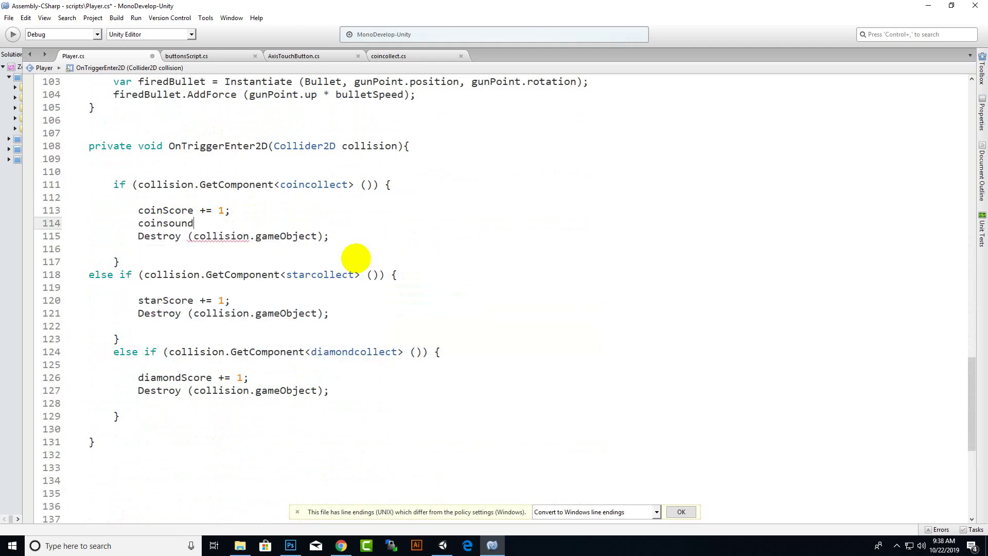
type(".p")
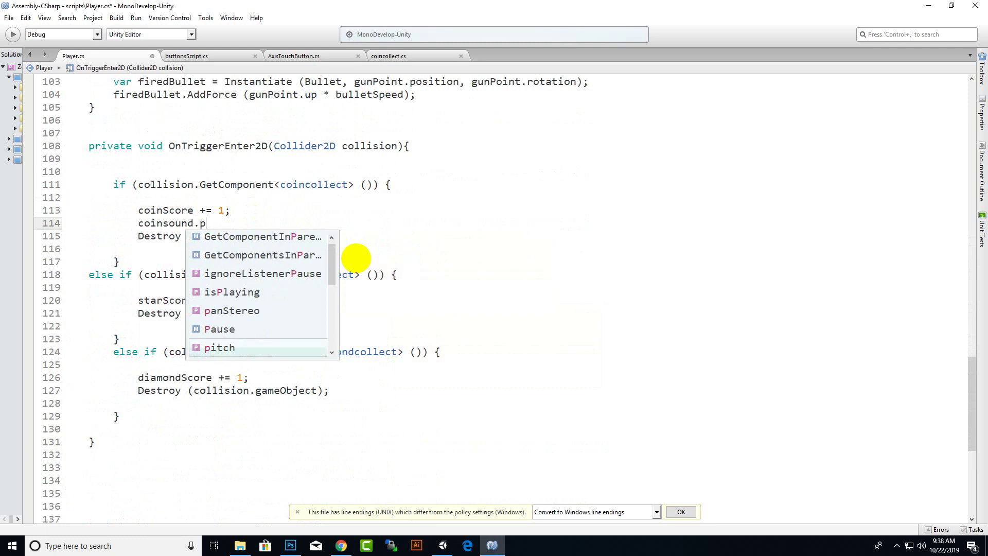
type("lay")
key("Return")
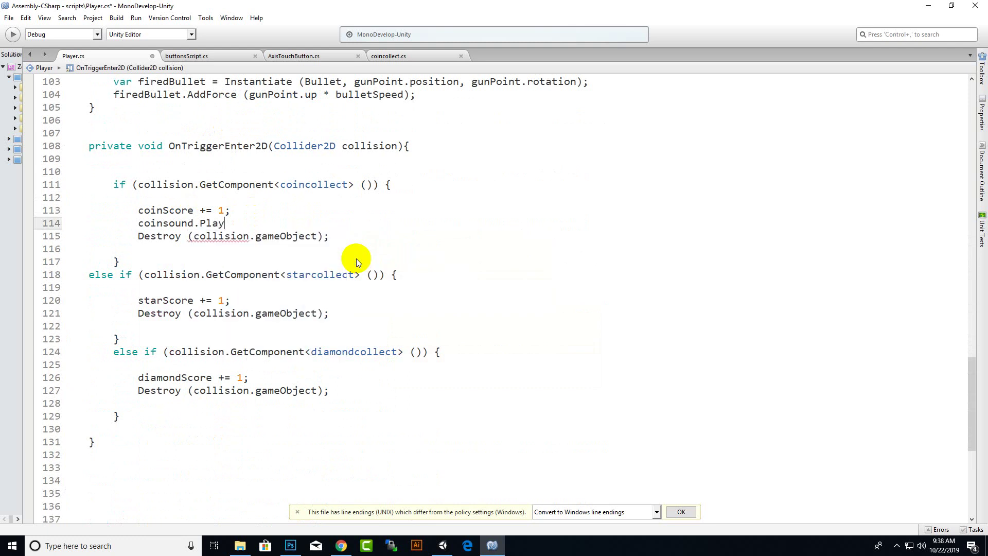
type(" ();")
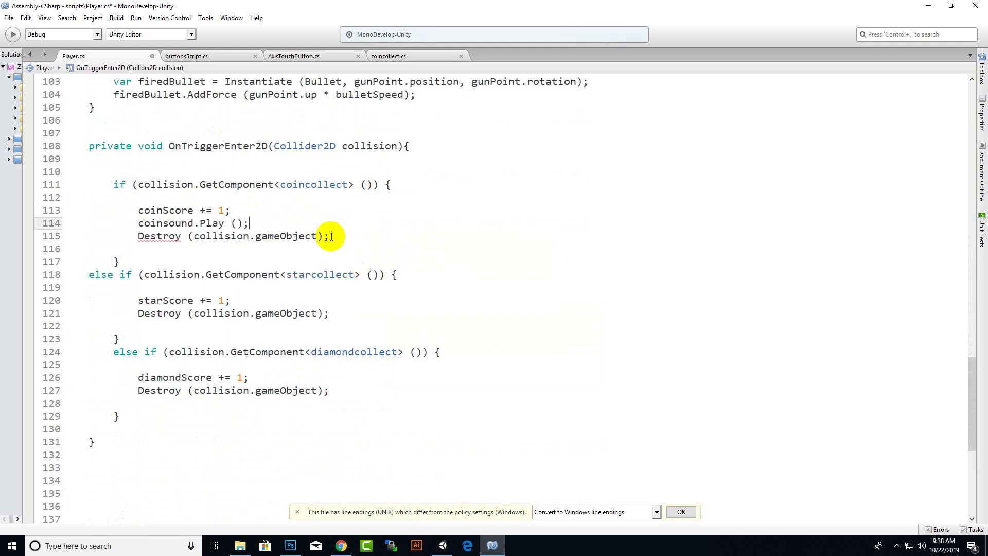
left_click_drag(250, 223, 138, 224)
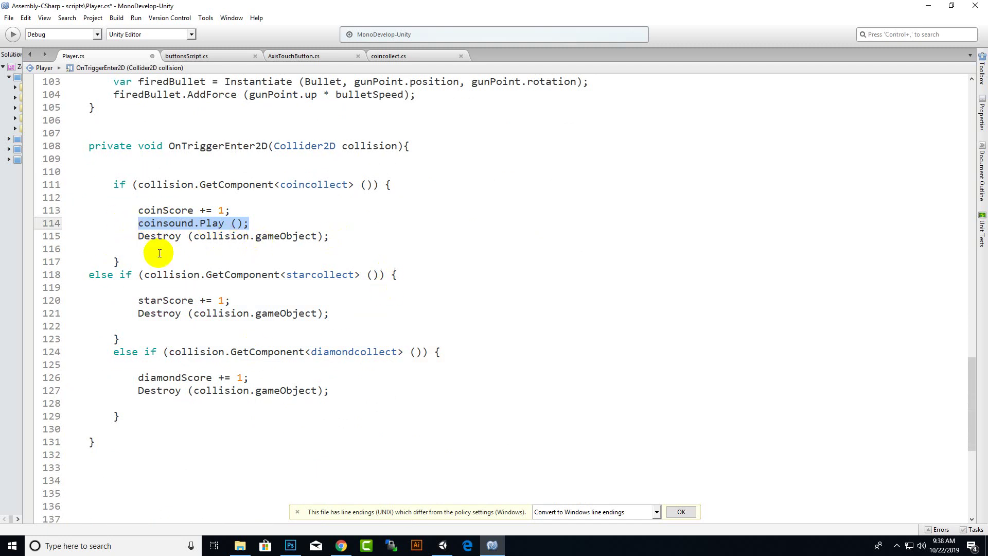
- Add starsound.Play () and diamondsound.Play () lines to the star and diamond branches
left_click(294, 299)
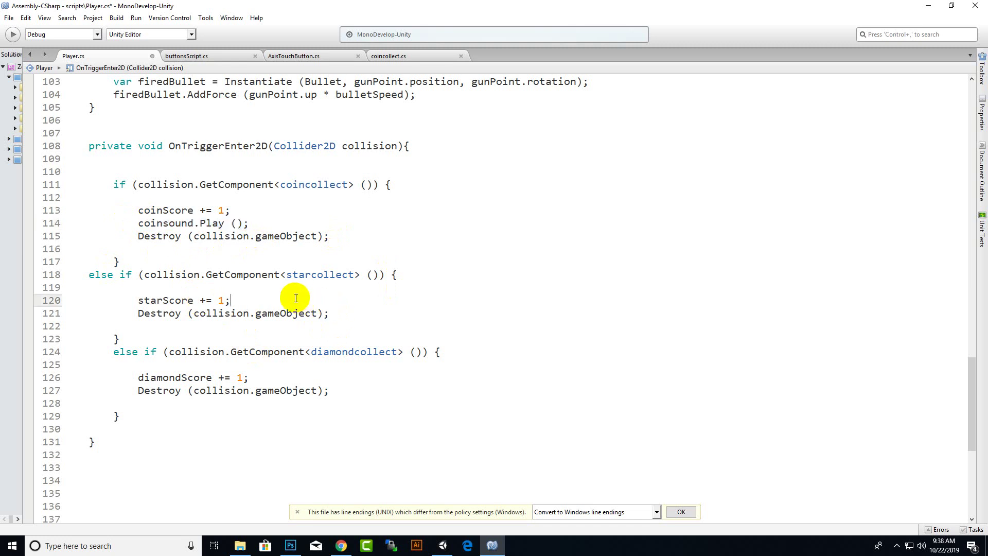
key("Return")
type("coinsound.Play ();")
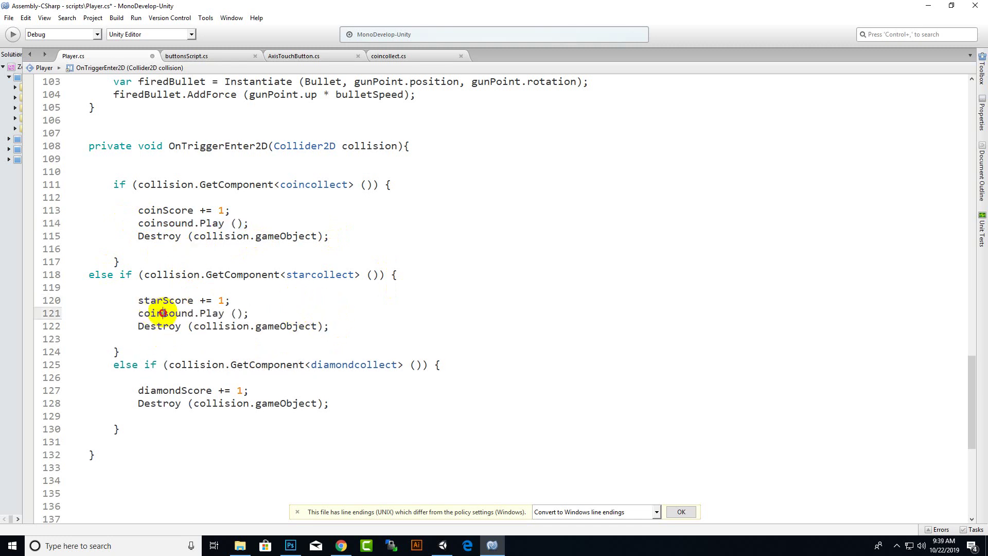
left_click_drag(163, 313, 135, 313)
type("star")
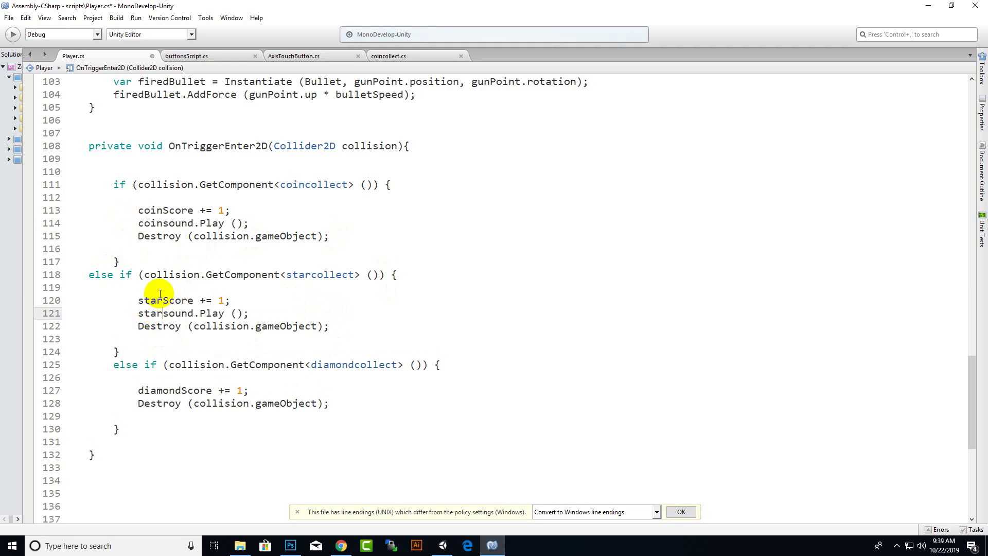
left_click(277, 394)
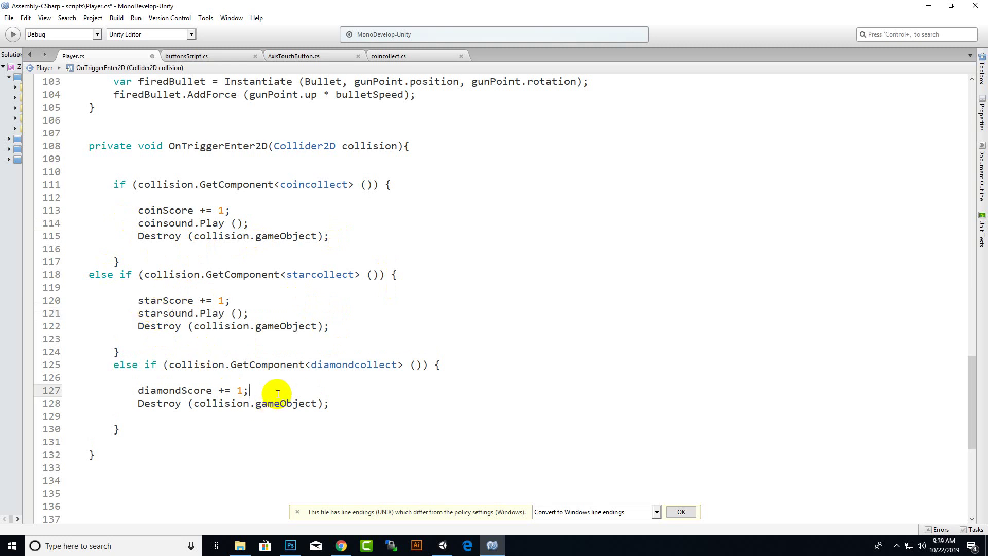
key("Return")
type("coinsound.Play ();")
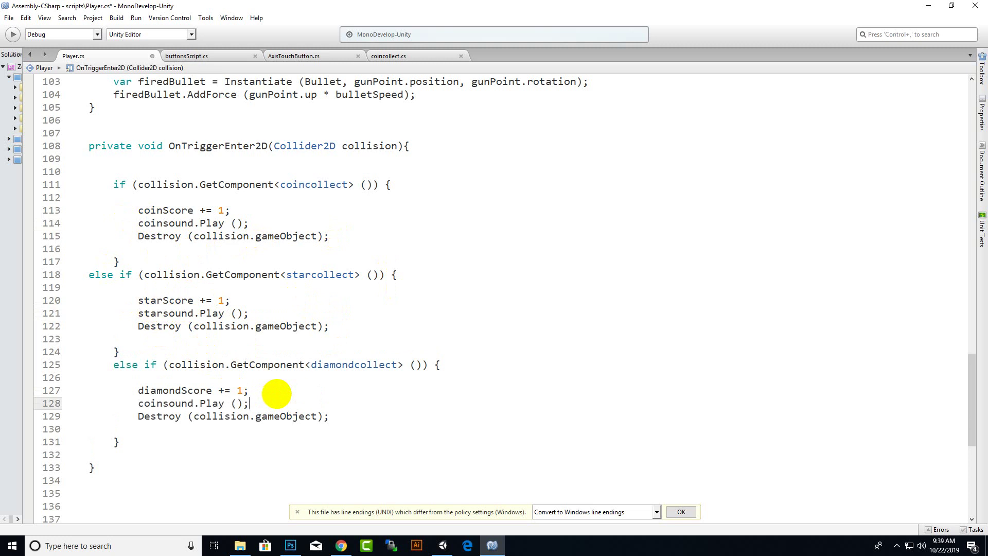
left_click_drag(163, 404, 139, 404)
type("d")
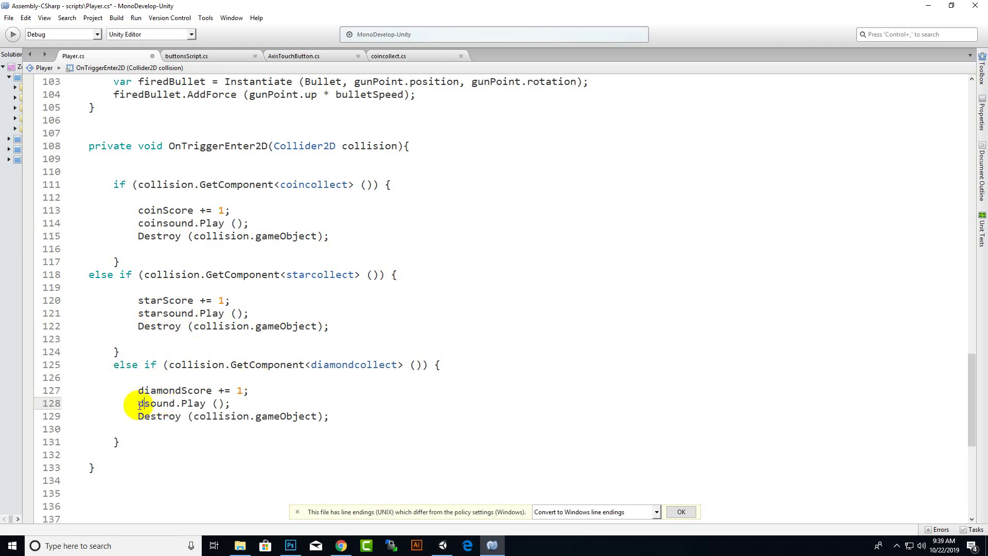
type("iamon")
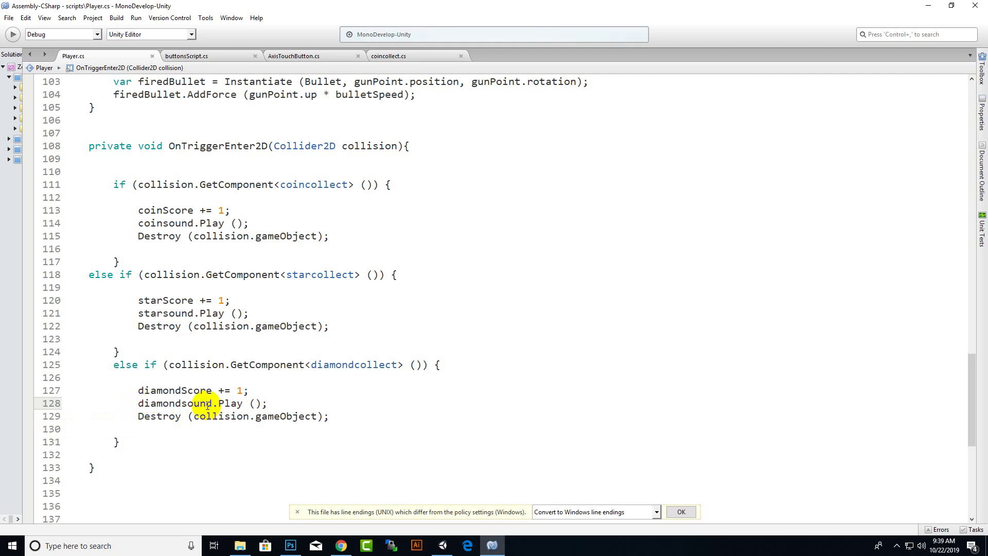
left_click(442, 546)
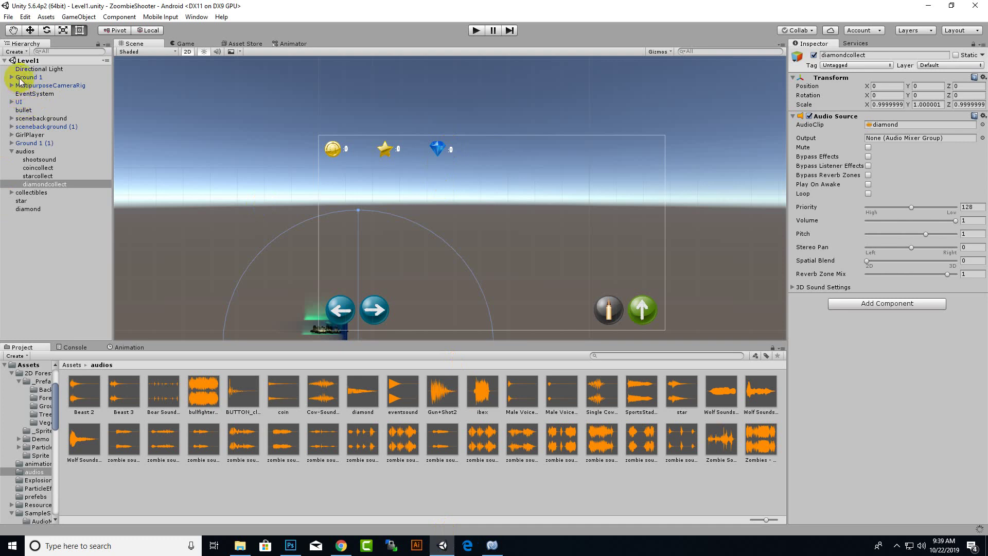
- Link coincollect, starcollect and diamondcollect to GirlPlayer's Coinsound, Starsound and Diamondsound fields, then start play mode
left_click(30, 135)
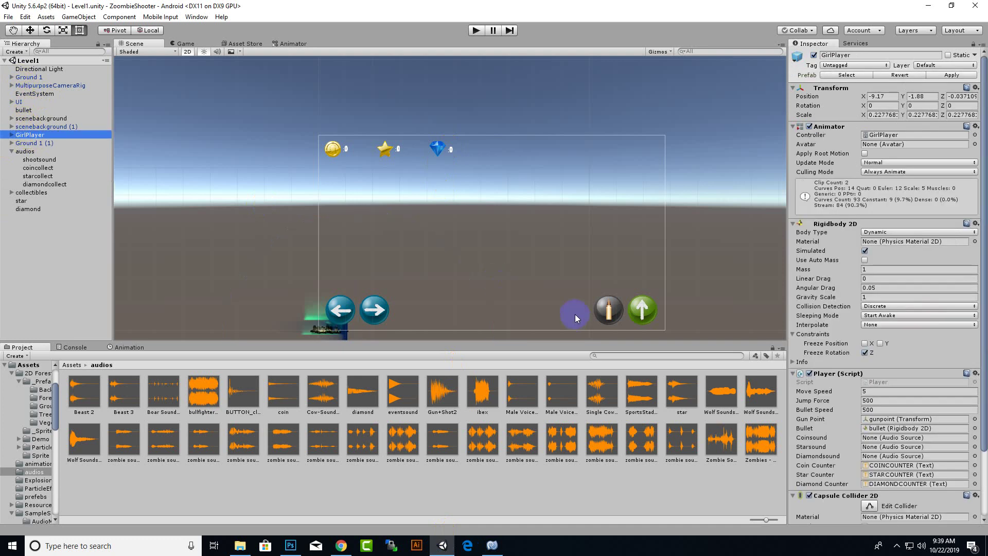
scroll(905, 361, "down", 10)
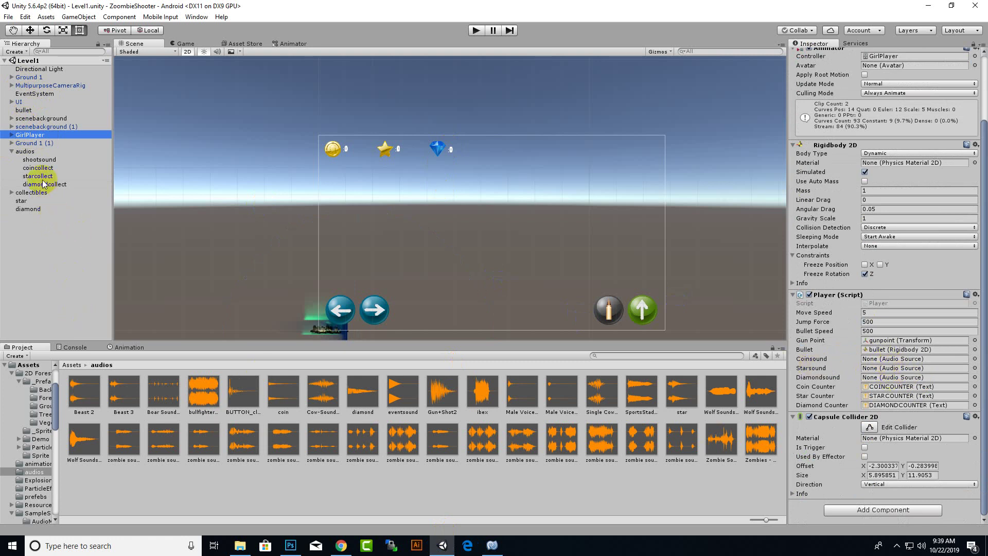
left_click_drag(37, 176, 892, 368)
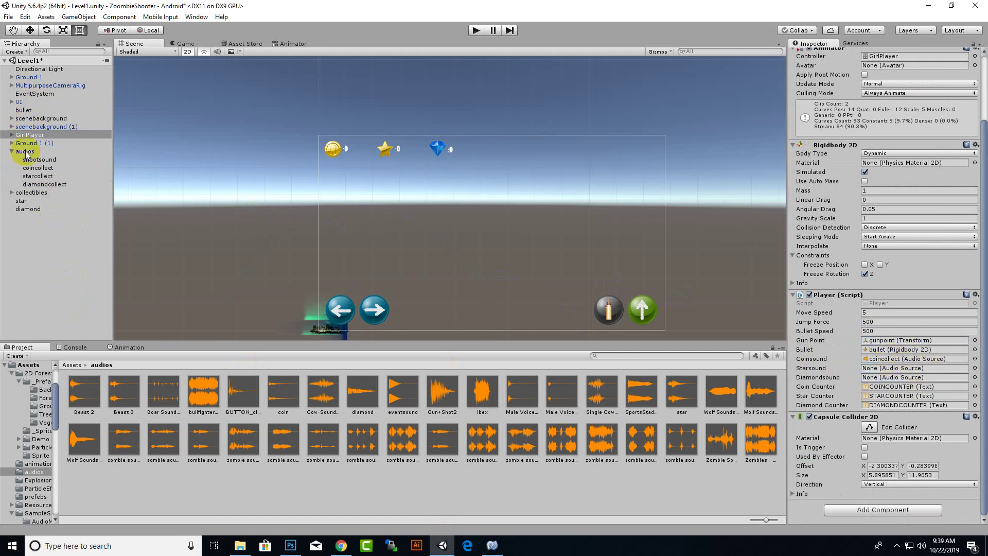
left_click(36, 177)
mouse_move(36, 177)
left_mouse_down()
mouse_move(917, 358)
mouse_move(902, 367)
left_mouse_up()
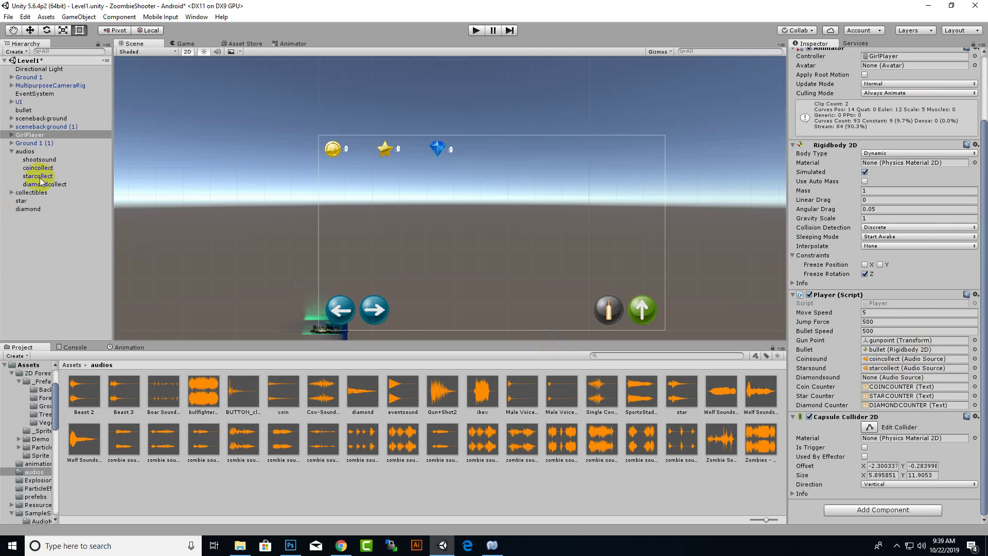
left_click_drag(39, 183, 894, 378)
left_click(474, 32)
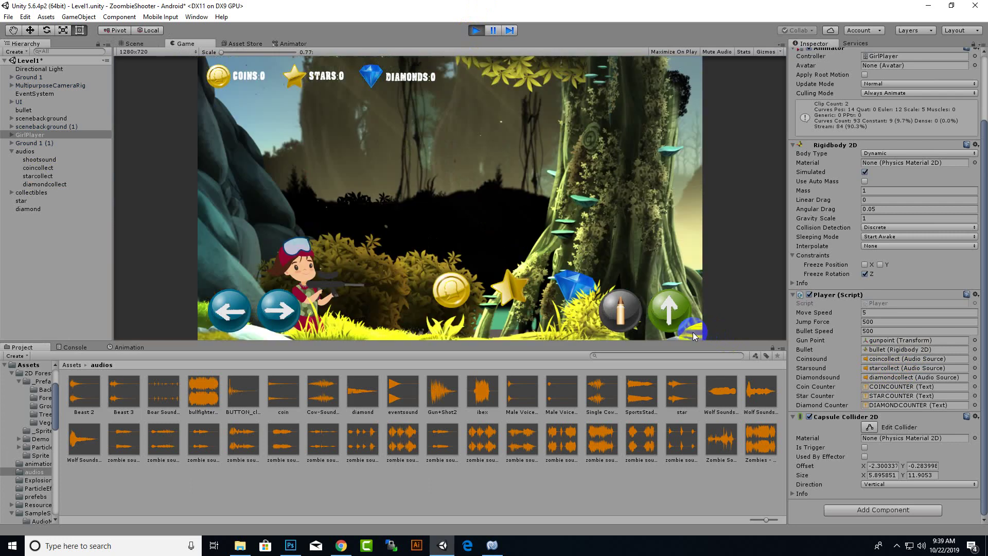
- Play-test by walking, jumping and firing to collect a coin, star and diamond, then stop play mode
mouse_move(326, 325)
left_mouse_down()
mouse_move(217, 319)
mouse_move(265, 318)
left_mouse_up()
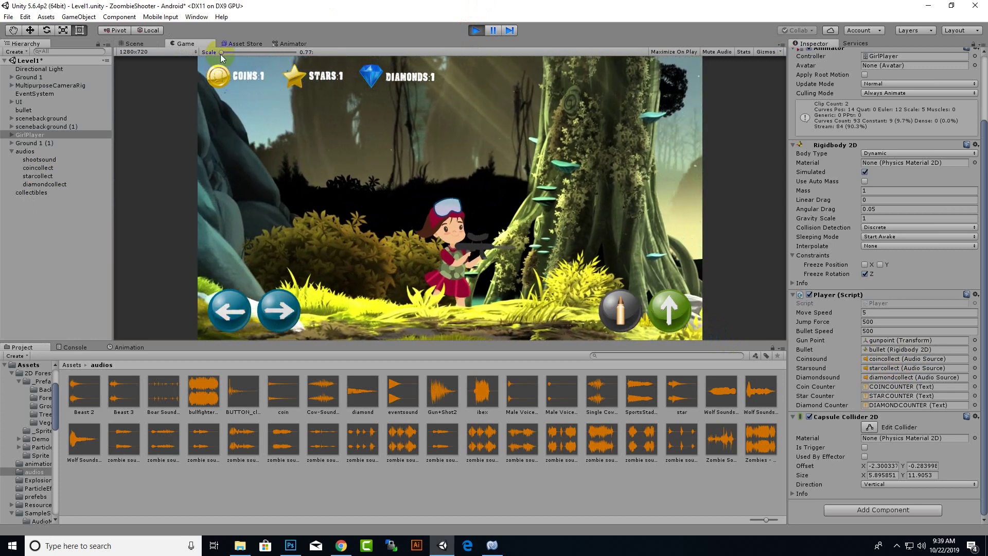
left_click(675, 323)
left_click(620, 312)
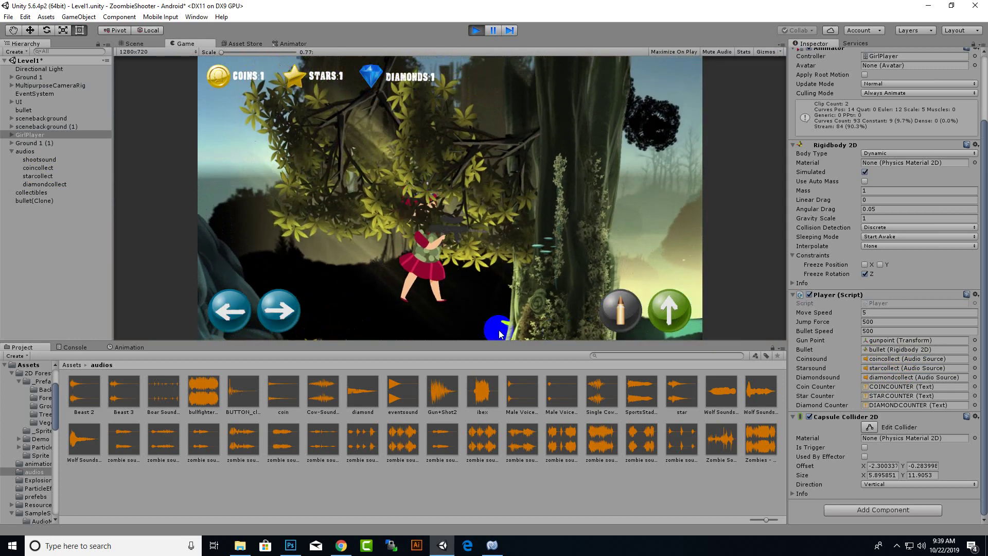
left_click(620, 312)
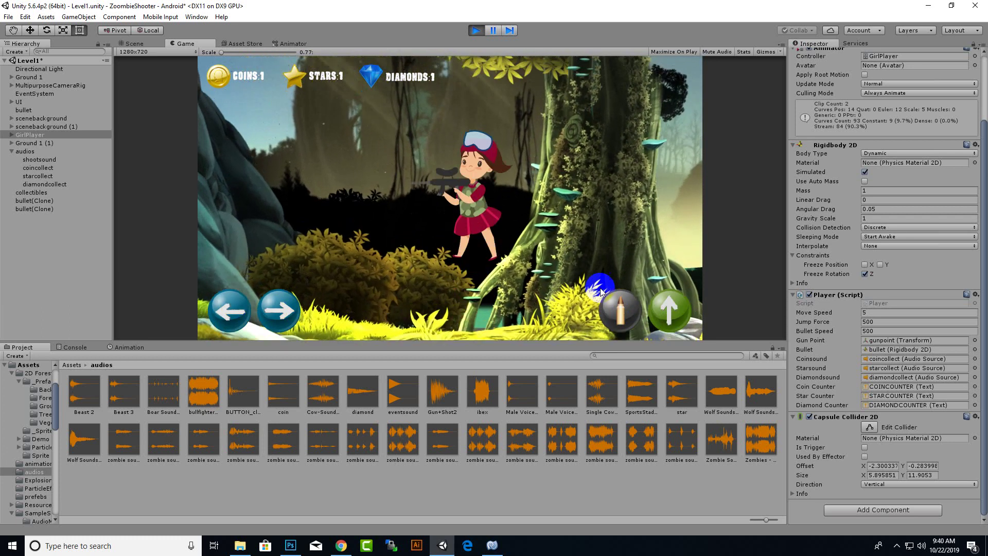
left_click(475, 32)
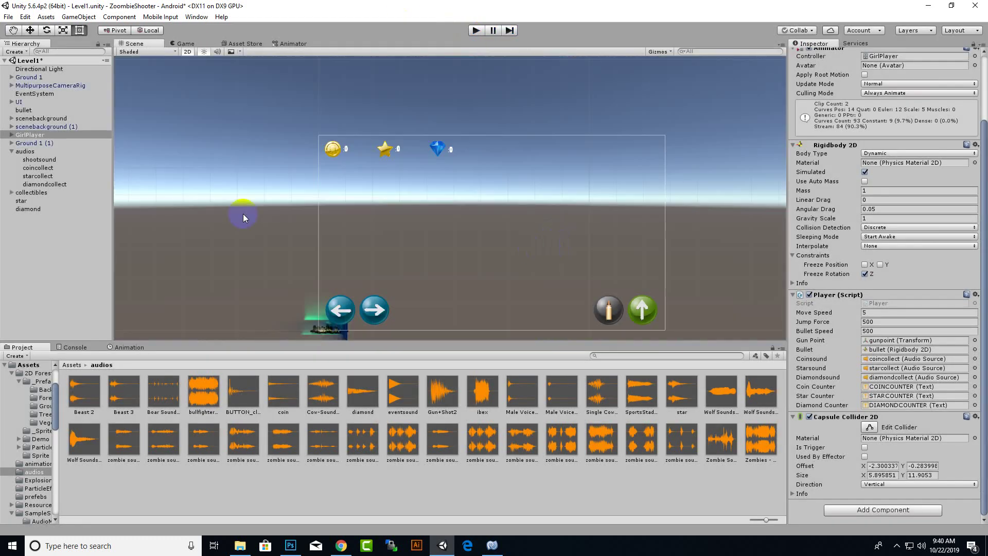
- Inspect the star and coin objects in the Hierarchy
left_click(72, 364)
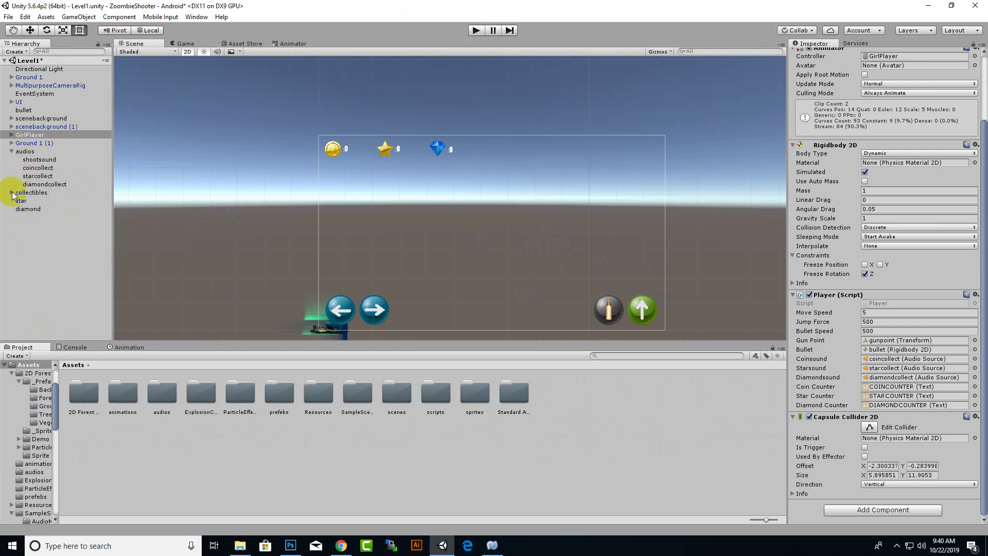
left_click(11, 152)
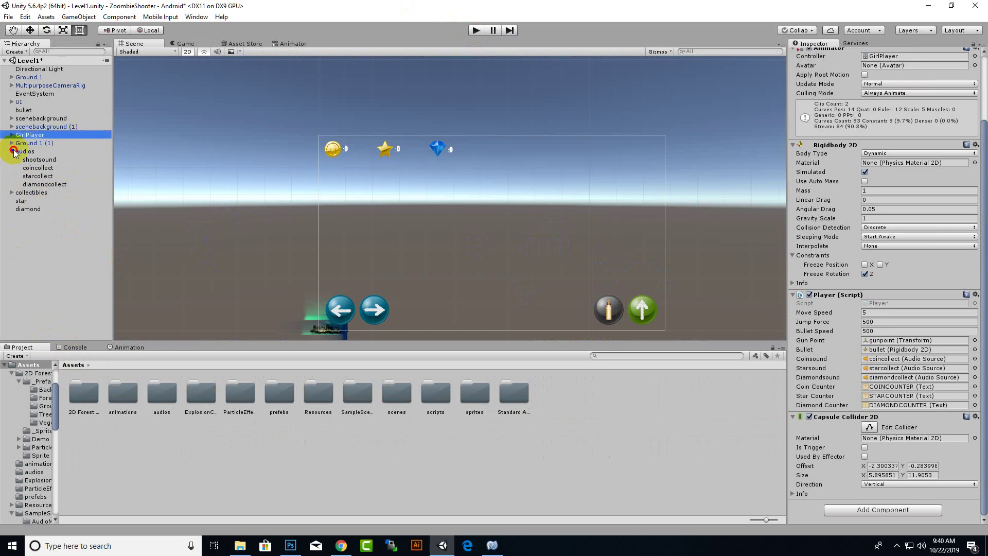
left_click(20, 168)
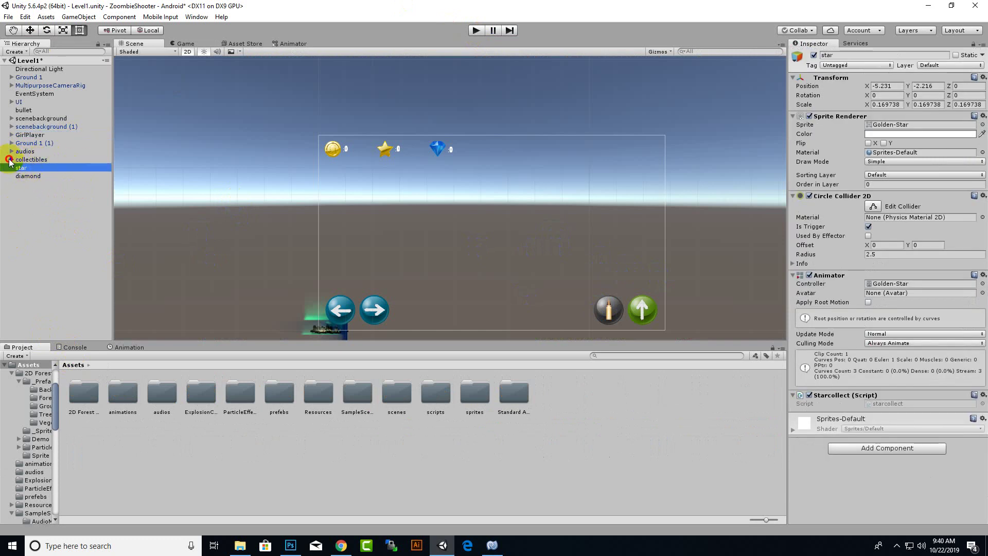
left_click(11, 159)
left_click(28, 168)
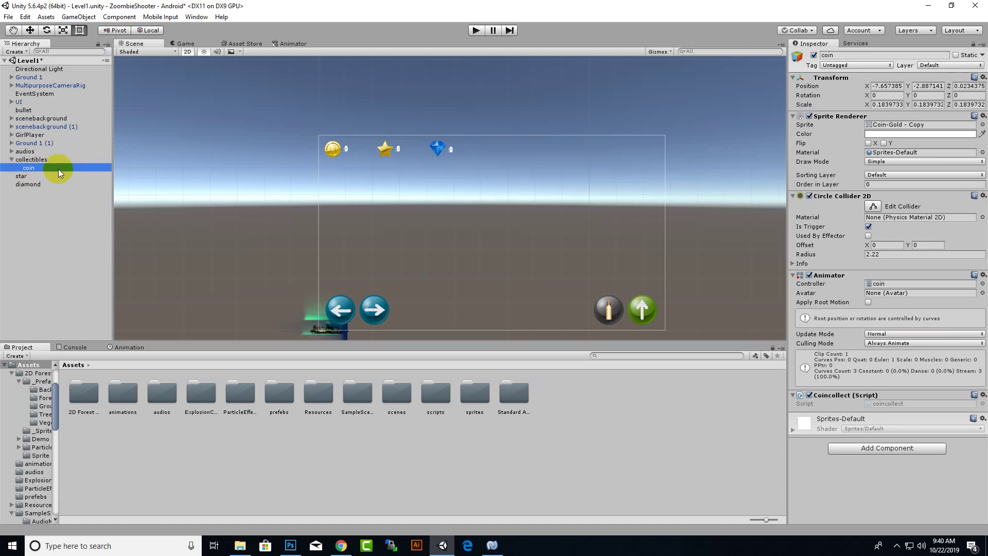
- Create a new folder named collectables inside Assets/prefebs
double_click(279, 393)
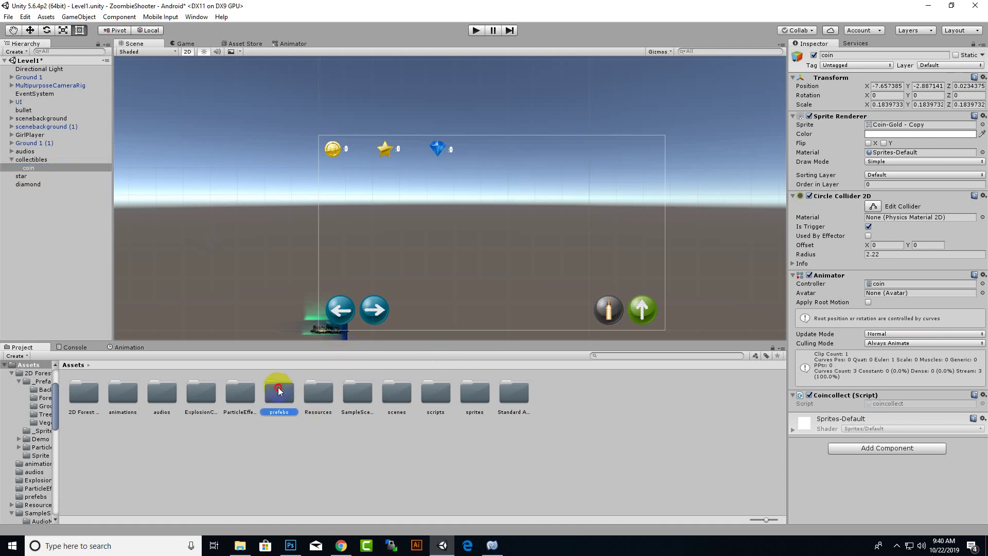
right_click(266, 425)
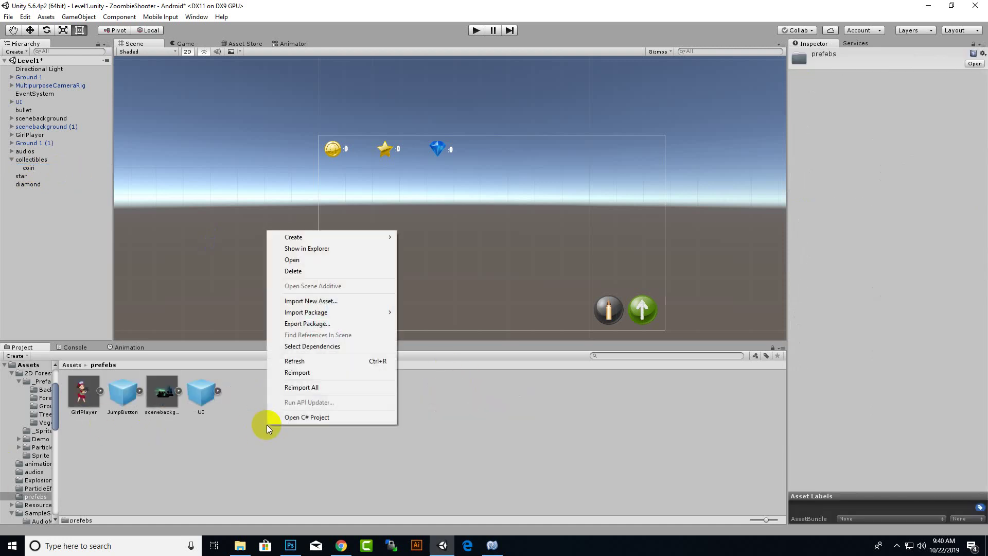
mouse_move(363, 236)
left_click(477, 236)
type("collectables")
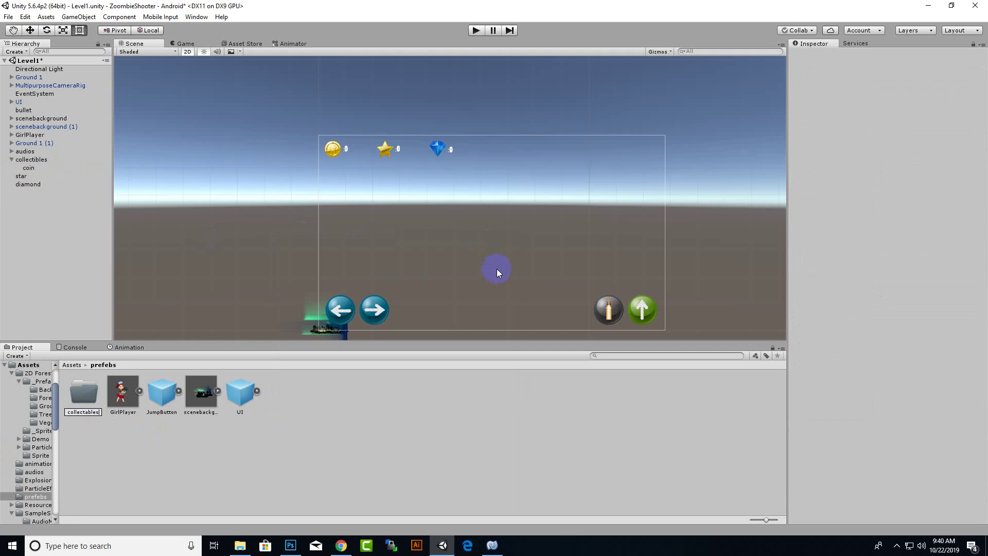
key("Return")
key("Return")
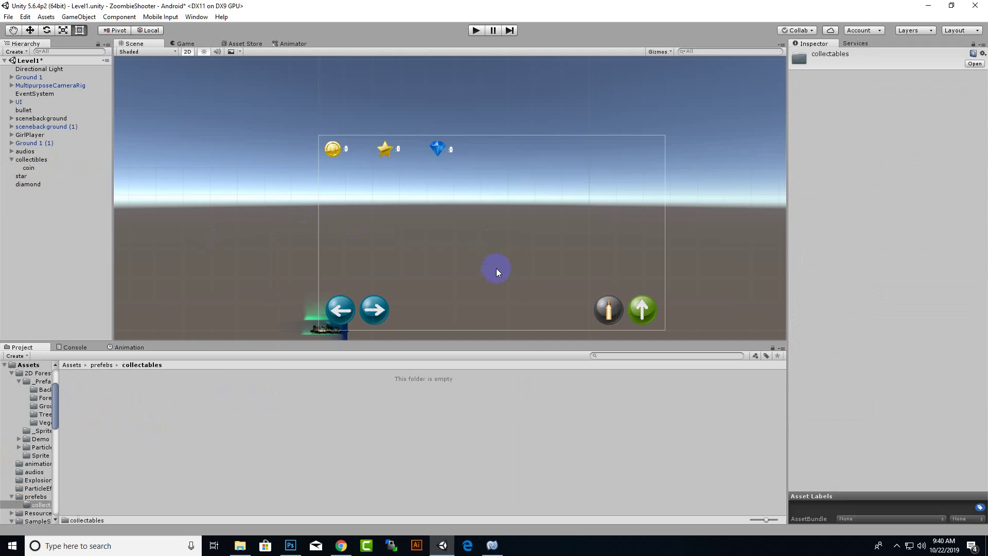
- Turn the coin, star and diamond into prefabs in the collectables folder
left_click_drag(28, 168, 228, 442)
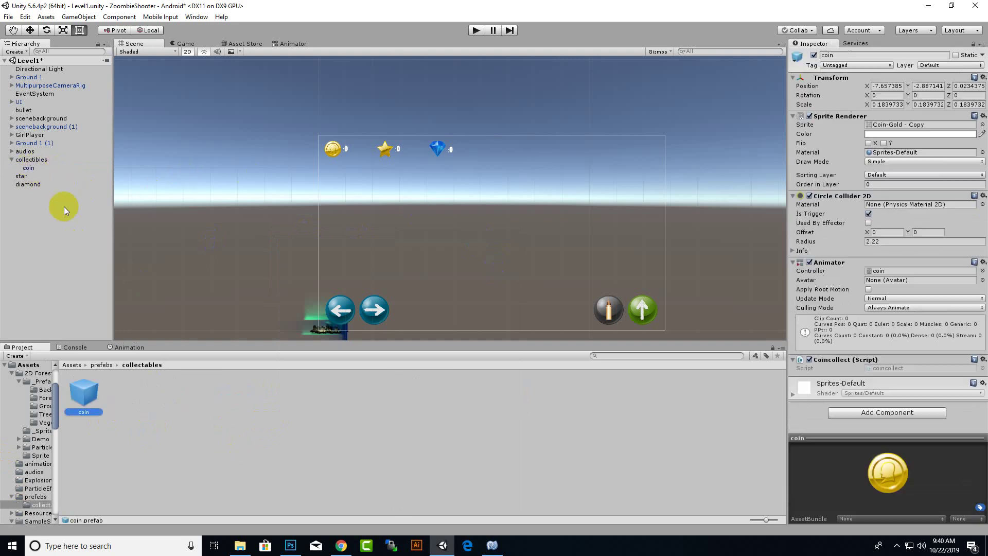
left_click_drag(21, 176, 165, 432)
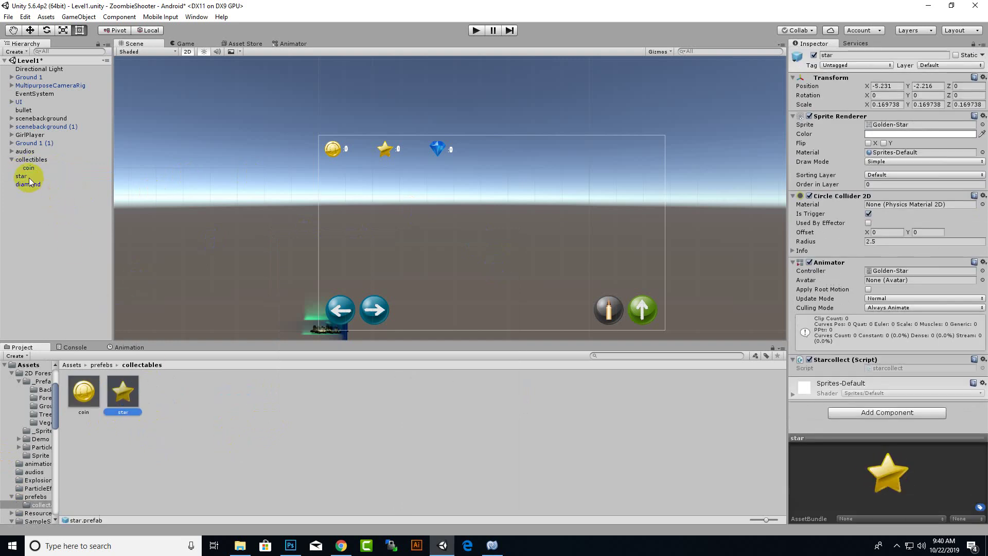
left_click_drag(28, 184, 180, 455)
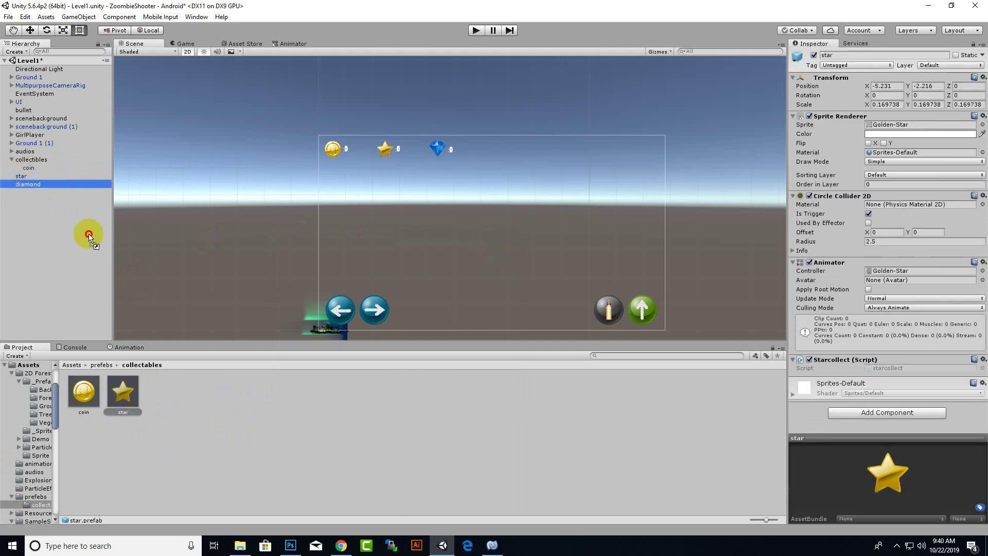
- Delete the coin, star and diamond objects from the scene
left_click(27, 167)
left_click(37, 186, "shift")
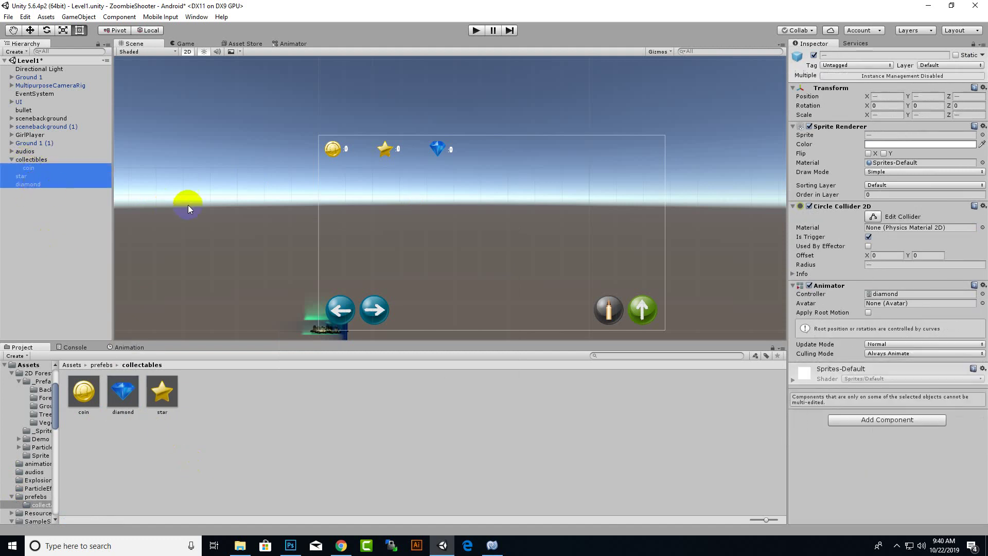
key("Delete")
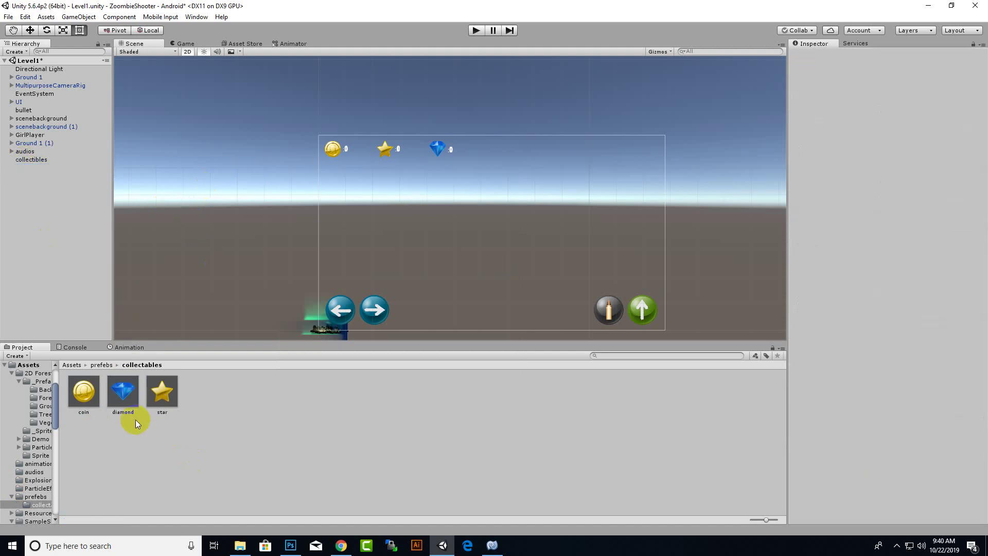
- Frame the GirlPlayer in the Scene view with F
scroll(354, 332, "up", 4)
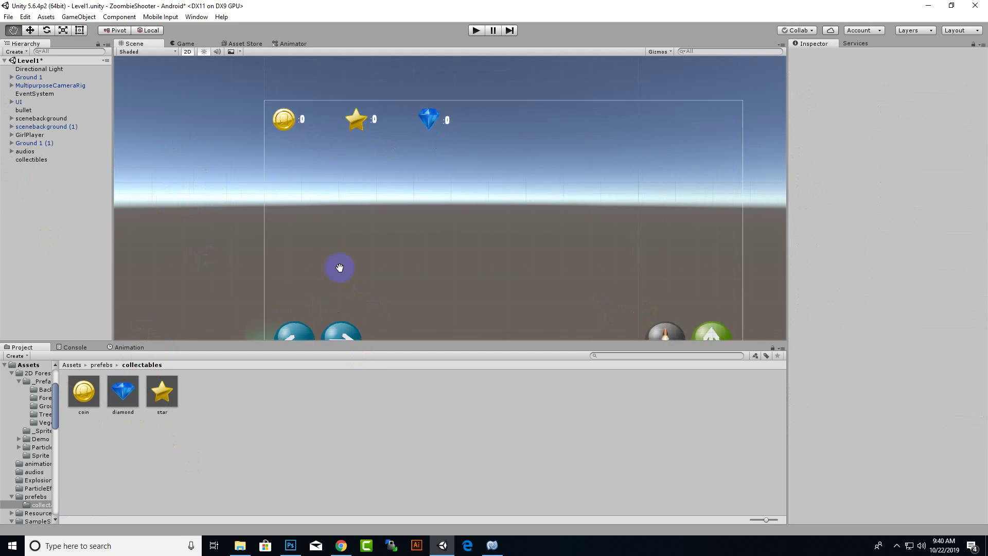
middle_click_drag(337, 267, 283, 159)
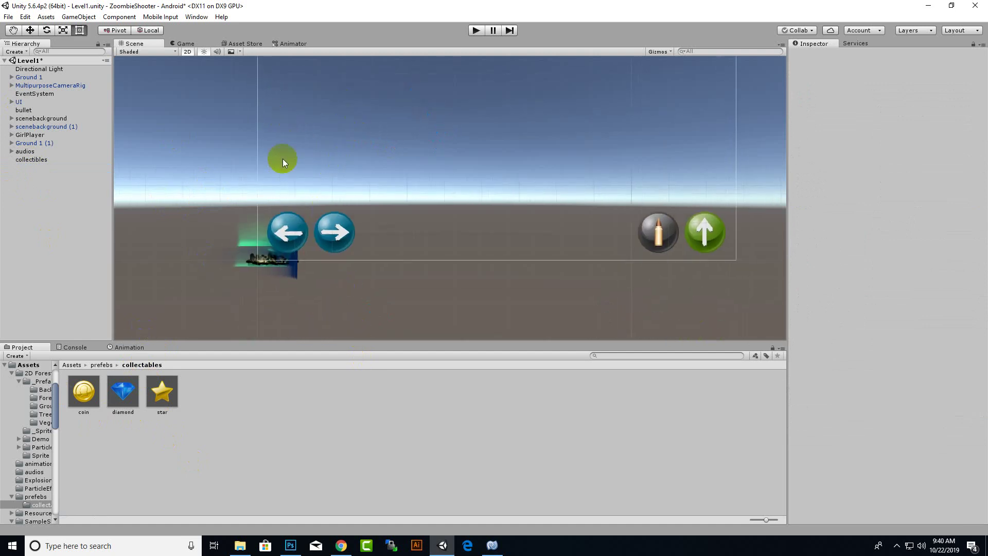
left_click(31, 136)
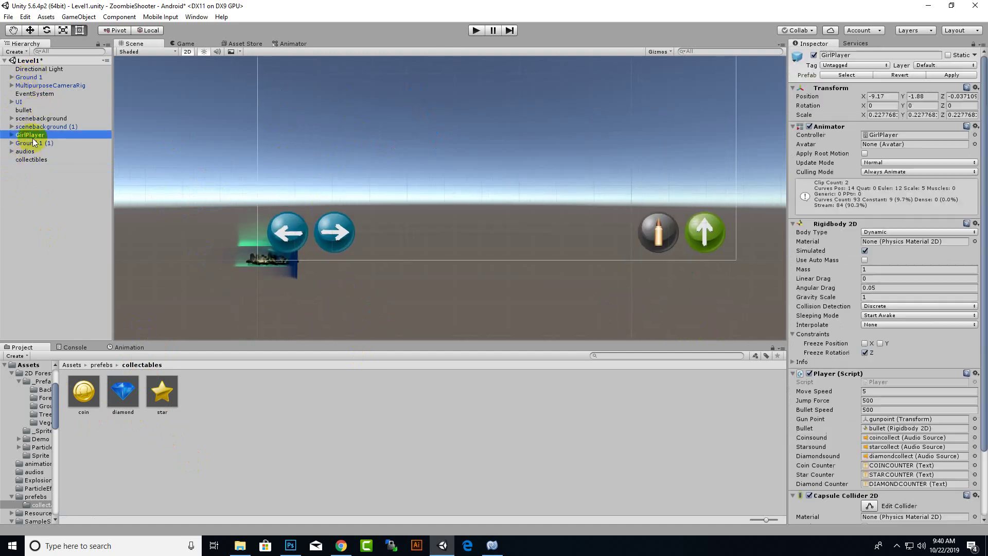
left_click(304, 237)
key("f")
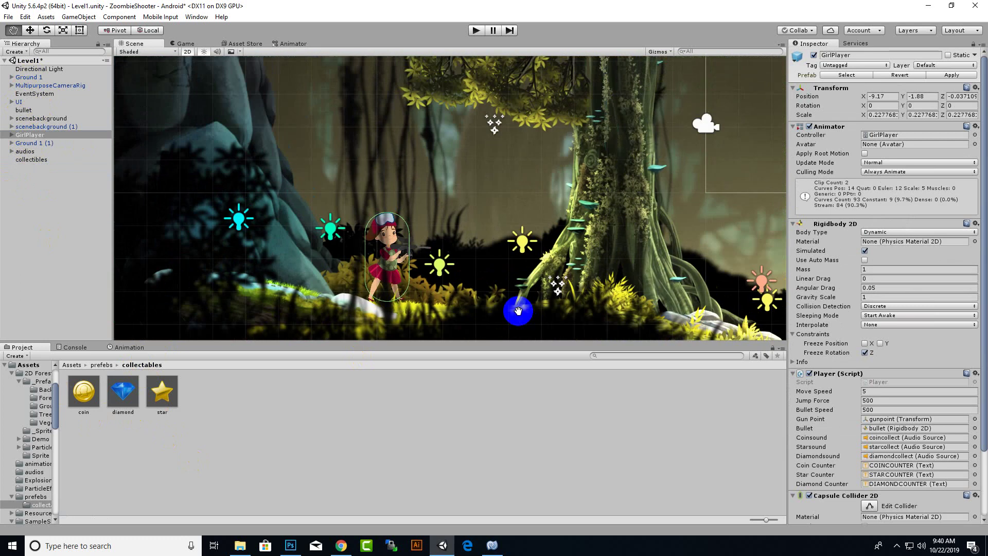
left_click_drag(518, 311, 481, 280)
- Place two coins and two diamonds to the right of the girl, then start Play mode
mouse_move(79, 389)
left_mouse_down()
mouse_move(443, 267)
mouse_move(631, 269)
left_mouse_up()
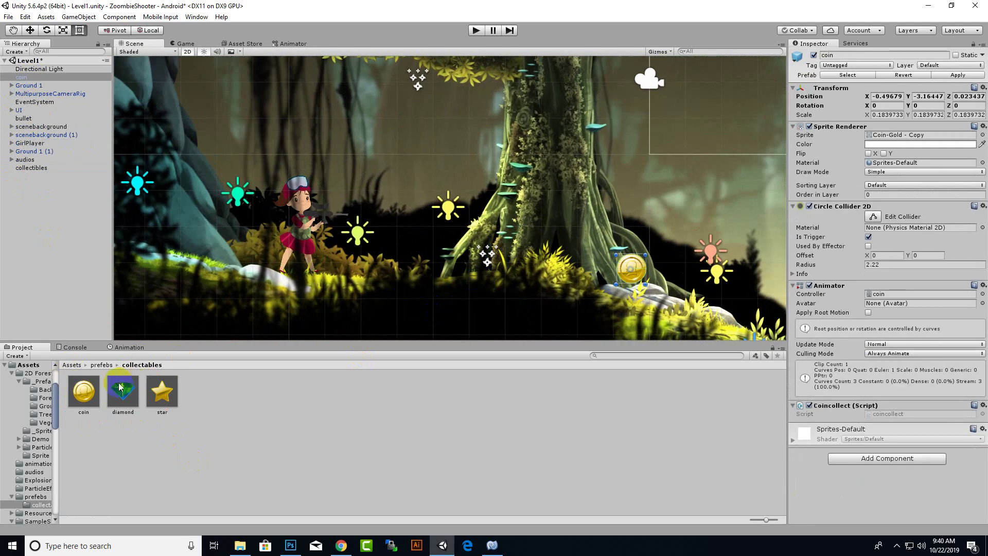
left_click_drag(119, 387, 672, 288)
left_click_drag(122, 390, 739, 311)
scroll(451, 198, "down", 2)
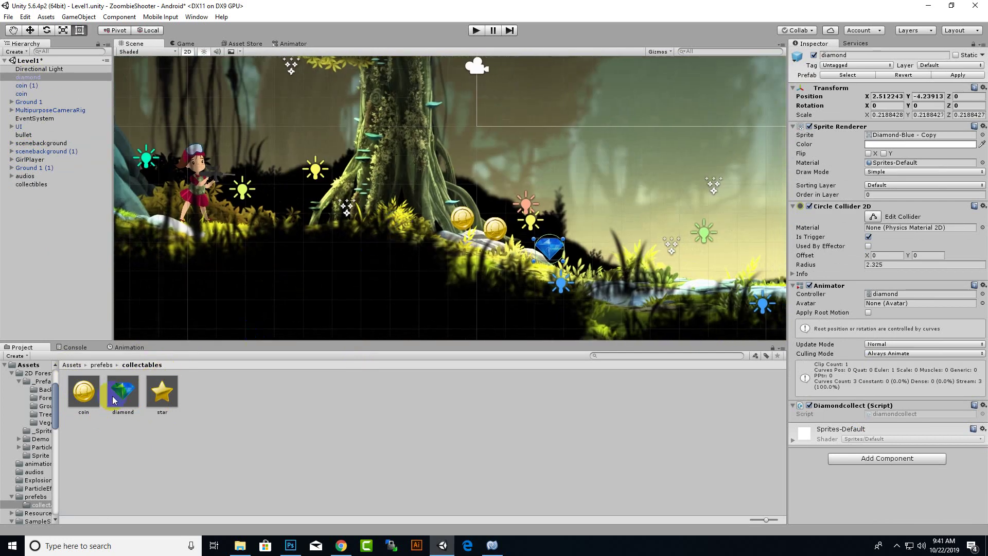
mouse_move(114, 400)
left_mouse_down()
mouse_move(587, 263)
mouse_move(627, 254)
mouse_move(630, 263)
left_mouse_up()
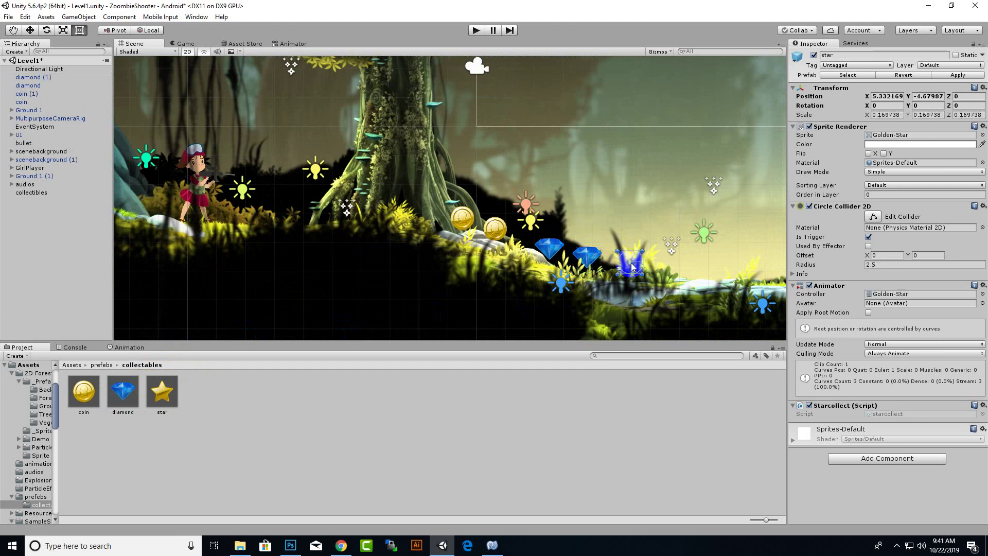
left_click(475, 30)
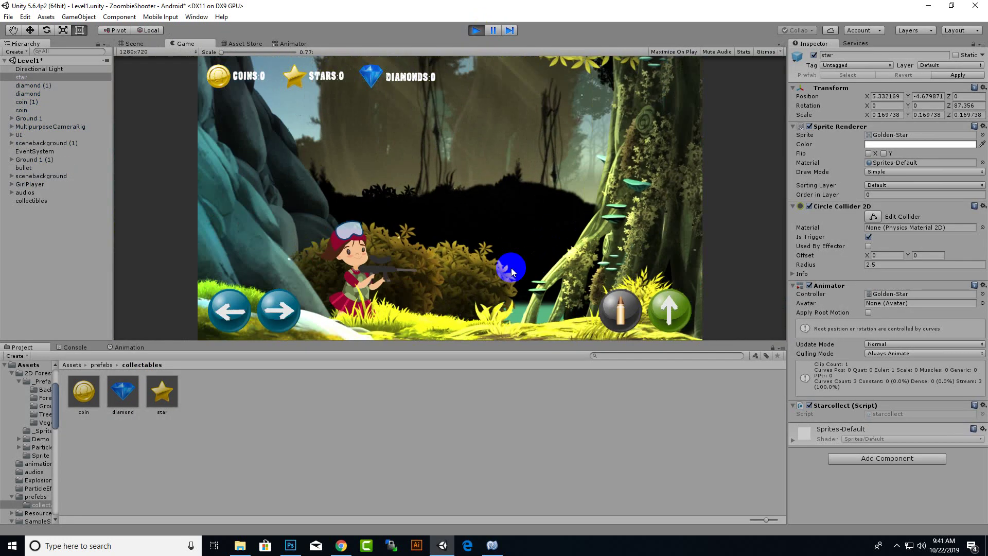
- Walk the girl right to collect the coins, star and diamonds, jump and fire, then stop playing
left_click(275, 313)
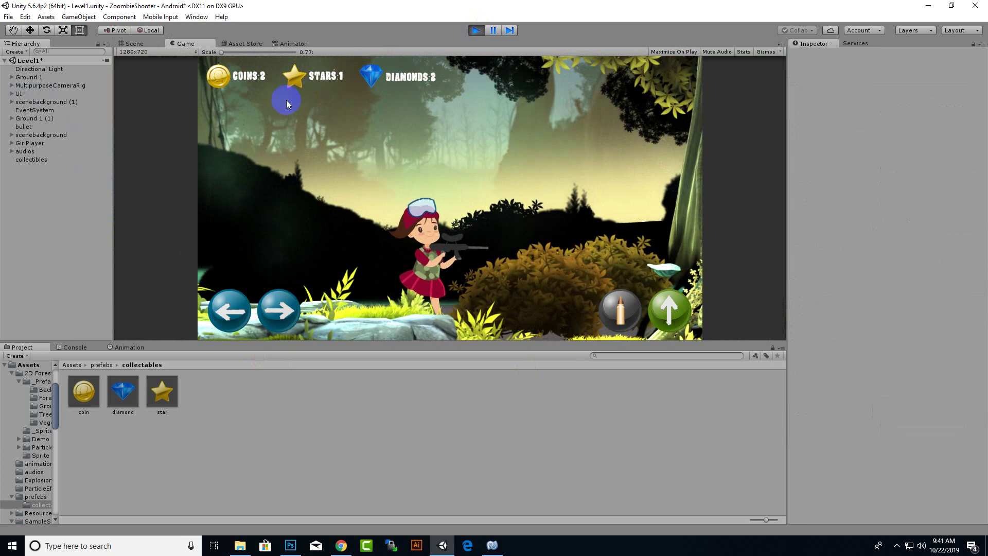
left_click(230, 311)
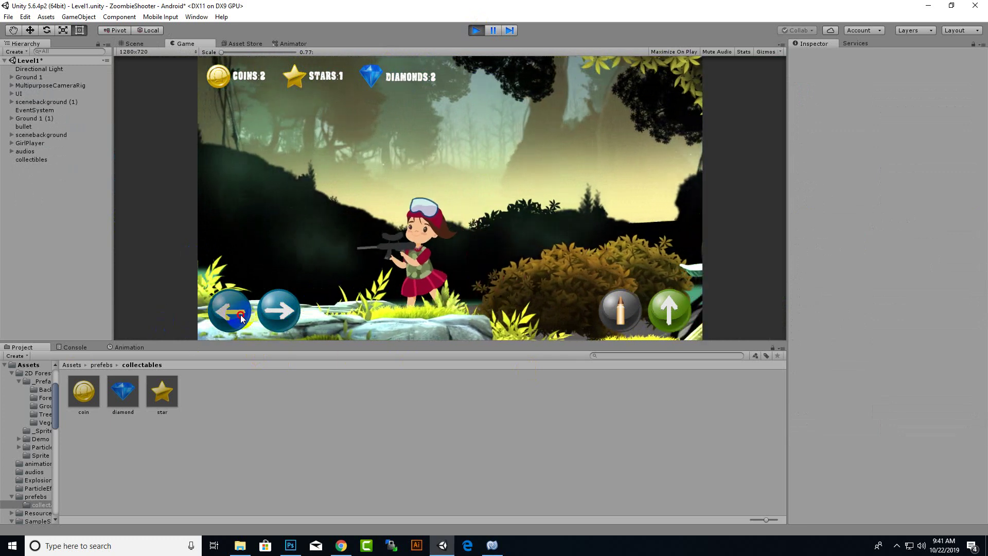
left_click(279, 310)
left_click(620, 308)
left_click(644, 303)
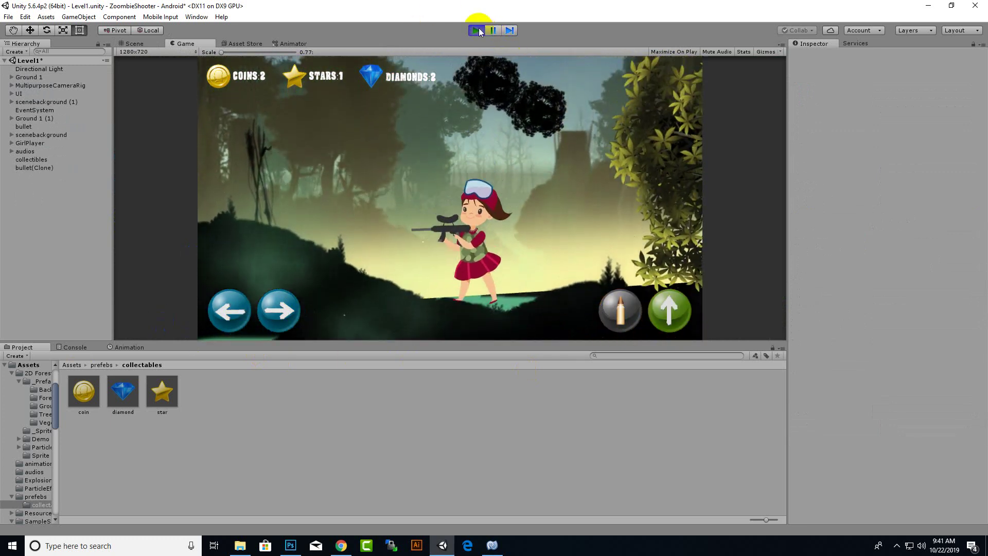
left_click(476, 30)
scroll(571, 306, "down", 3)
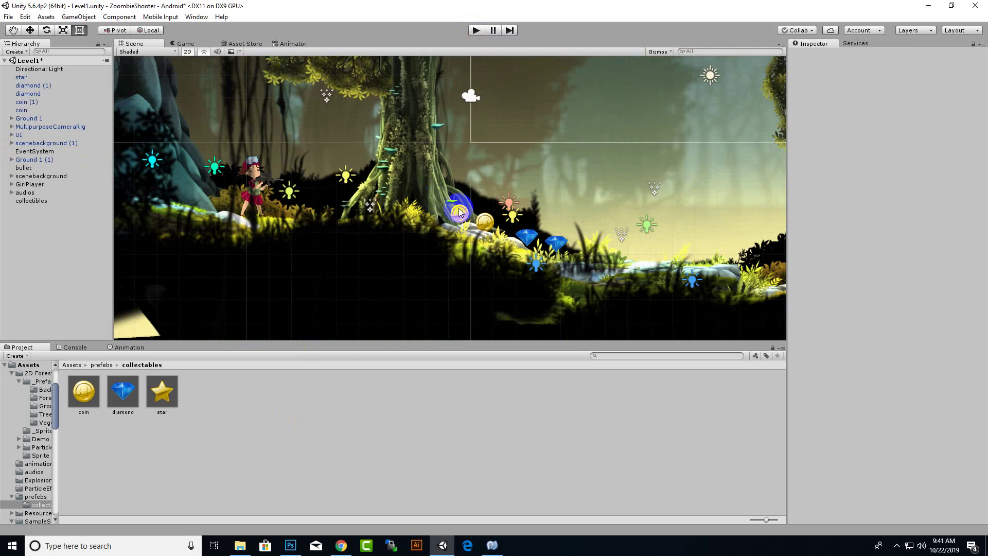